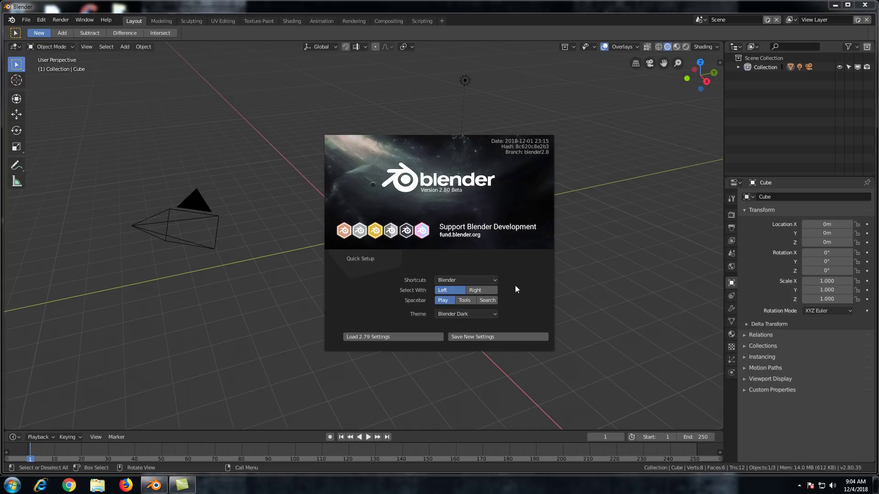
# On the splash screen, keep the Blender shortcut preset and left-click selection
pyautogui.click(489, 282)
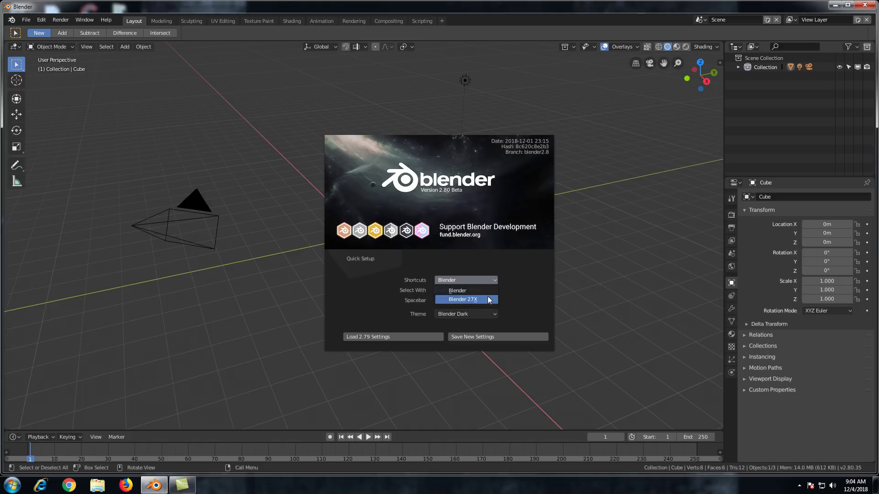
pyautogui.click(509, 268)
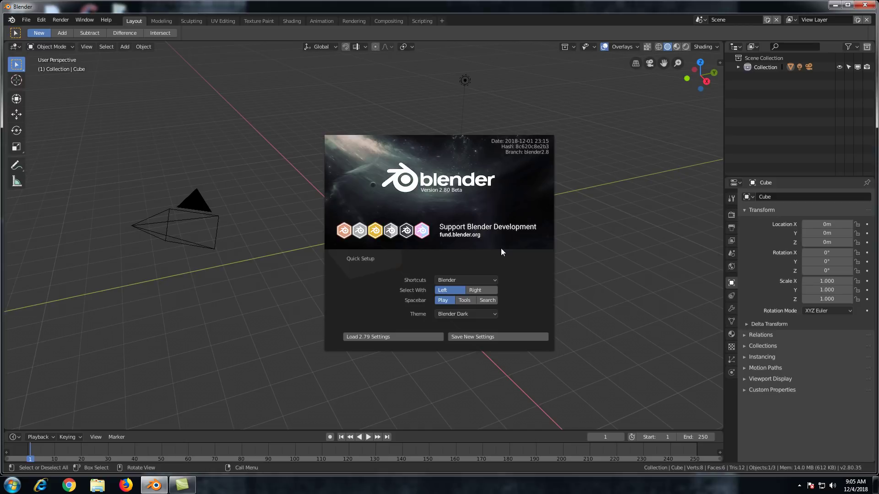
pyautogui.click(487, 294)
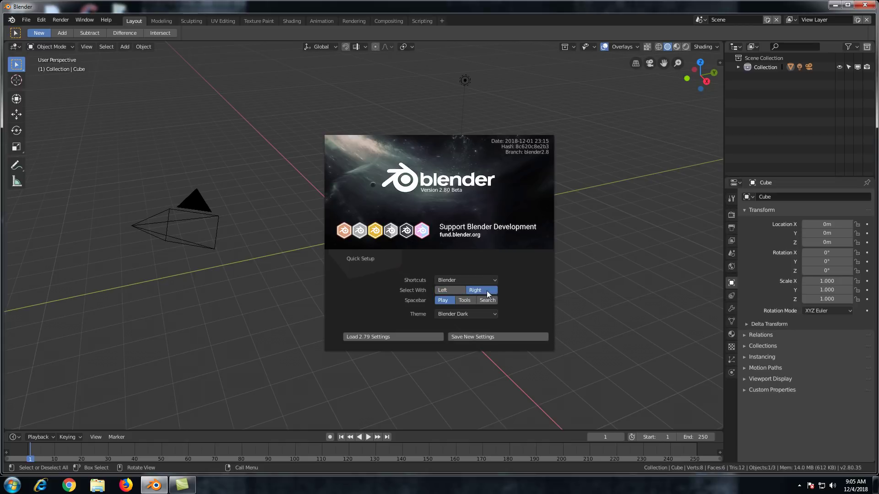
pyautogui.click(445, 292)
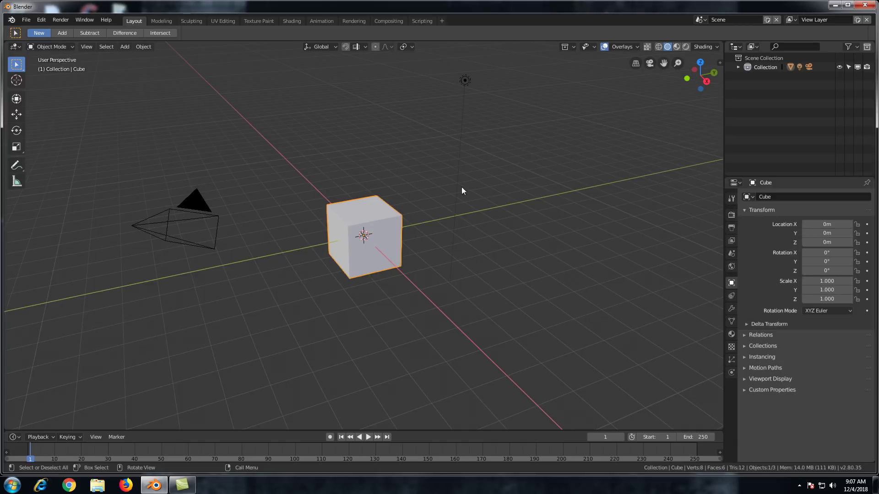
# Select the light, then the cube, then the camera in the 3D Viewport
pyautogui.click(463, 82)
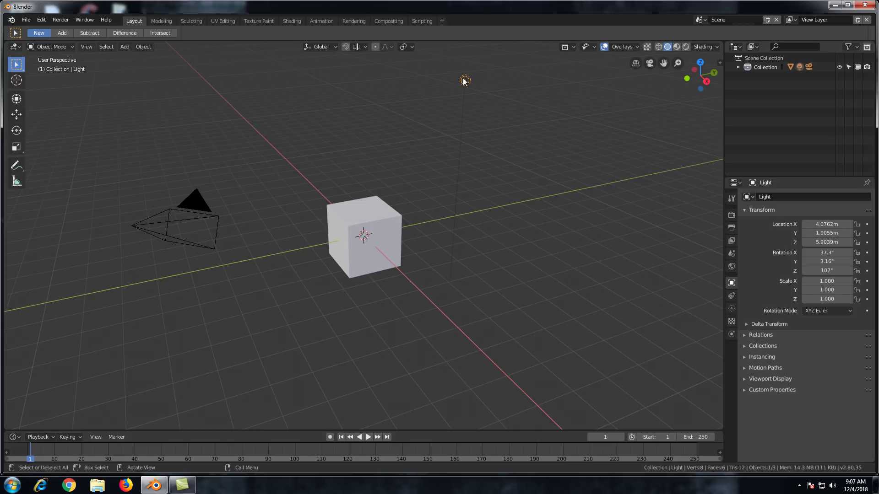
pyautogui.click(370, 209)
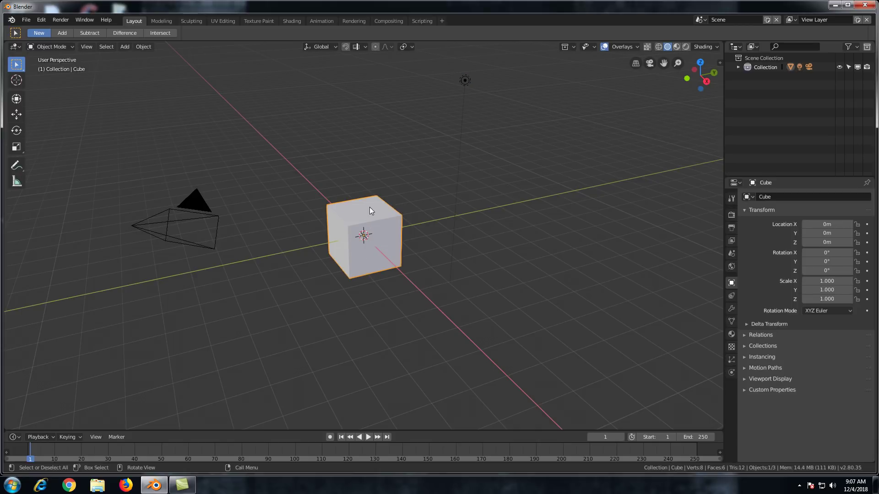
pyautogui.click(203, 202)
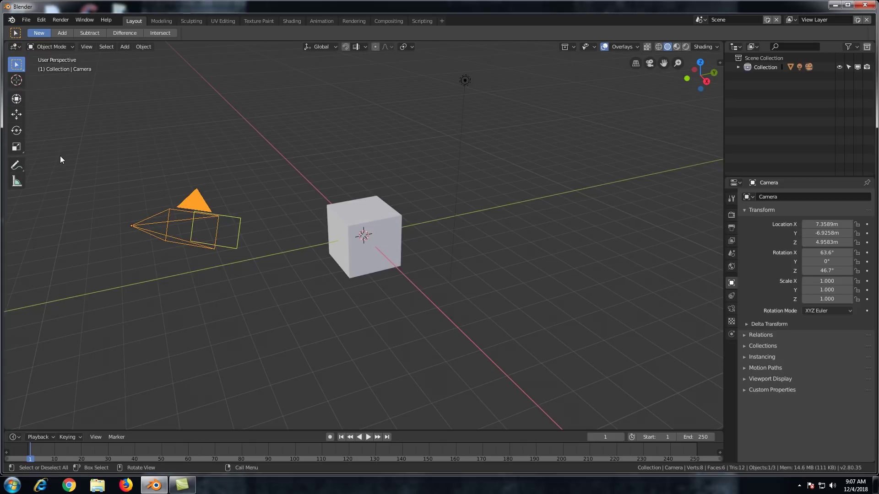
# Toggle the tool shelf with T and widen it so the tool names show
pyautogui.press('t')
pyautogui.press('t')
pyautogui.moveTo(31, 124); pyautogui.dragTo(13, 130)
pyautogui.rightClick(243, 46)
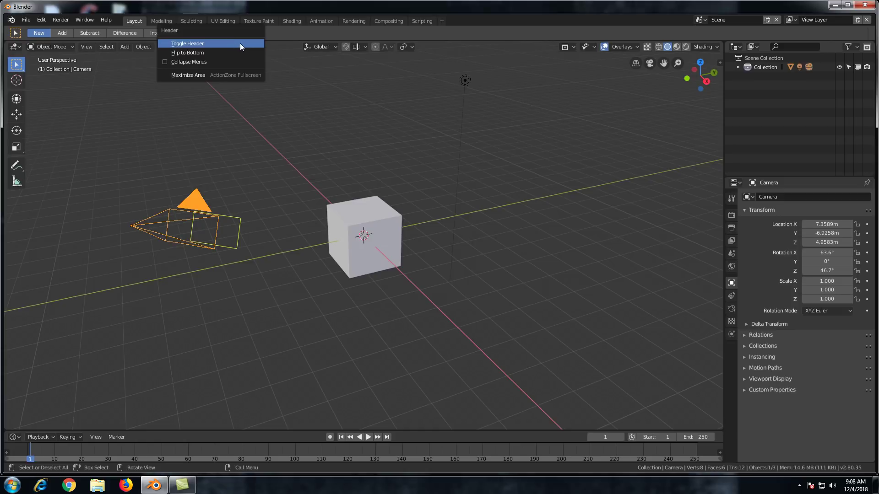
pyautogui.rightClick(282, 46)
pyautogui.click(260, 57)
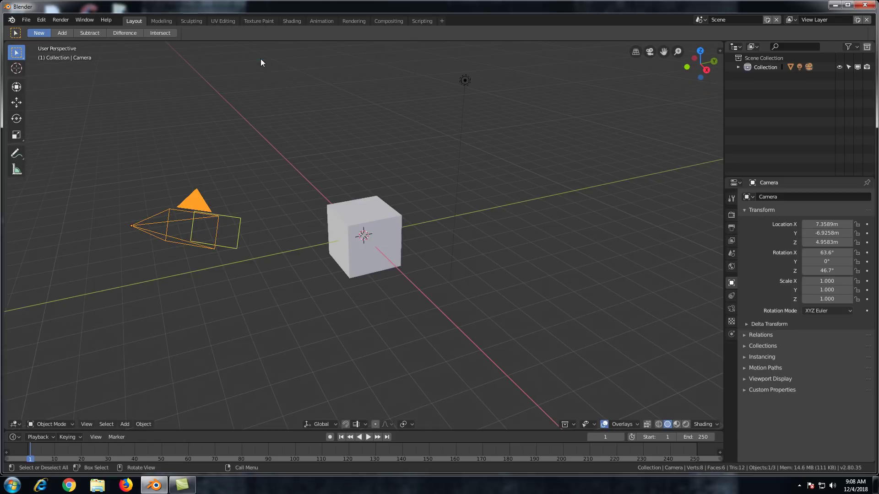
pyautogui.rightClick(219, 425)
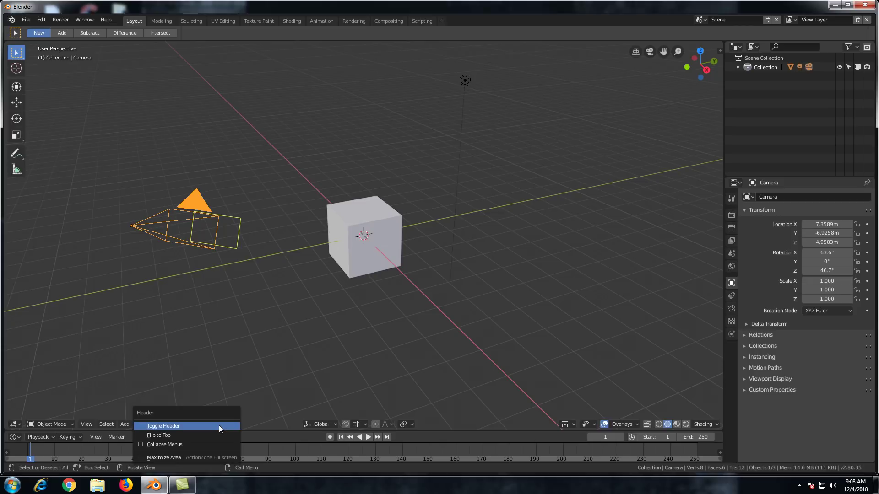
pyautogui.click(198, 435)
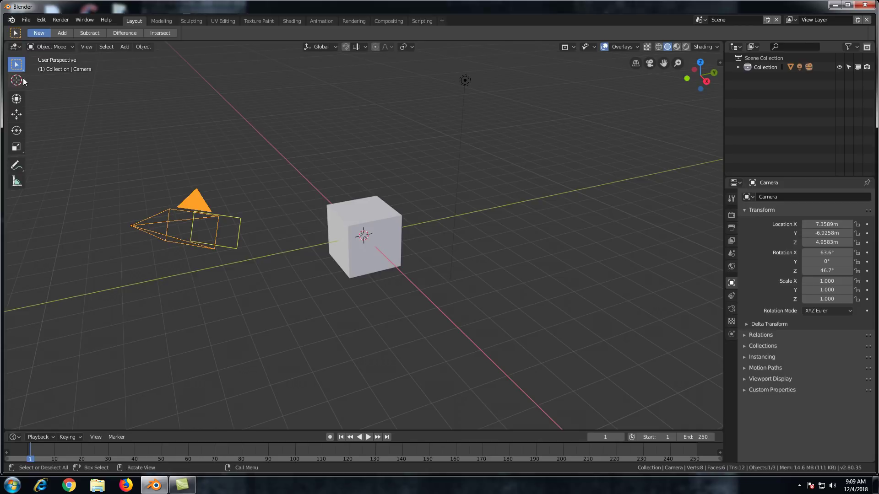
# Review the viewport's editor type list and keep the area as 3D Viewport
pyautogui.click(13, 47)
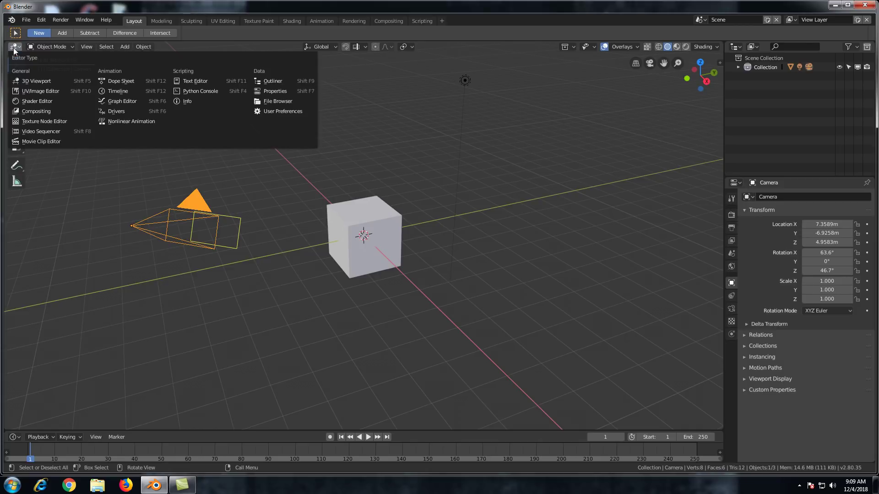
pyautogui.click(32, 81)
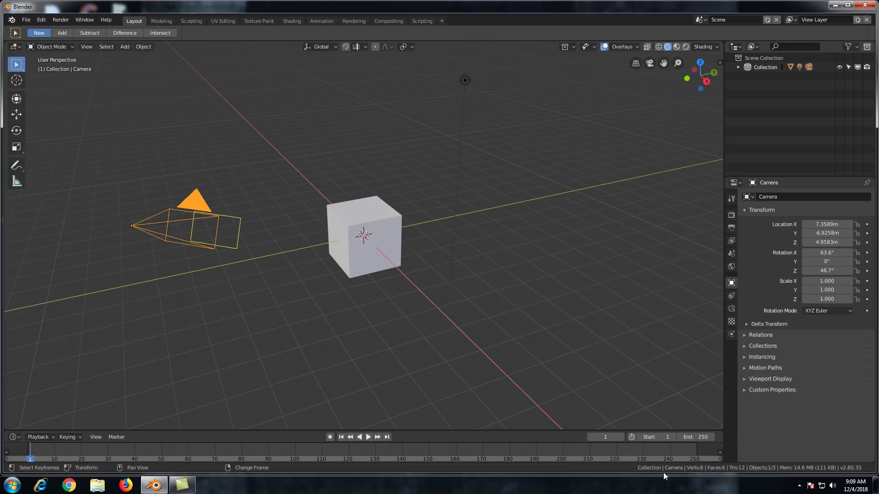
# Keep the bottom area as a Timeline, then play and scrub between frames 56 and 118
pyautogui.click(12, 438)
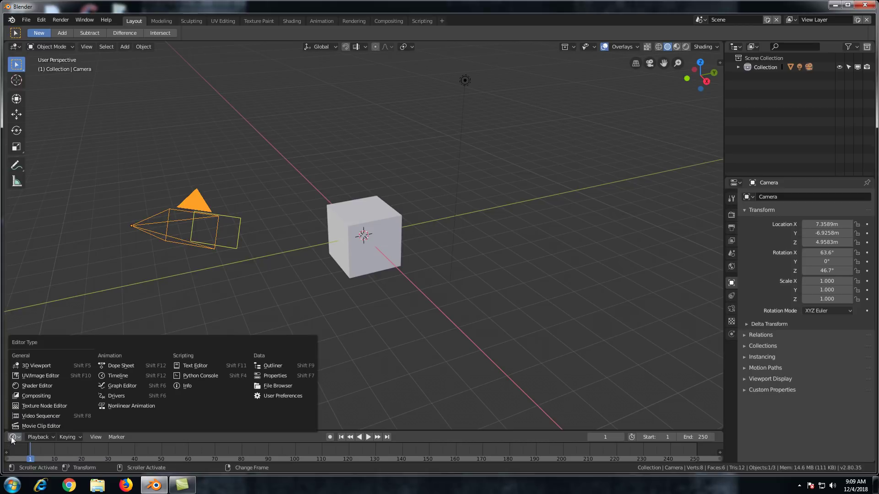
pyautogui.click(109, 375)
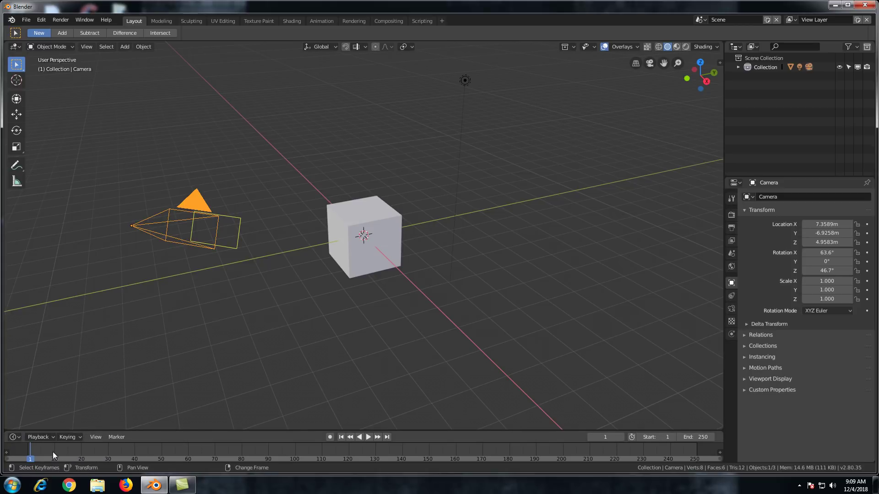
pyautogui.press('space')
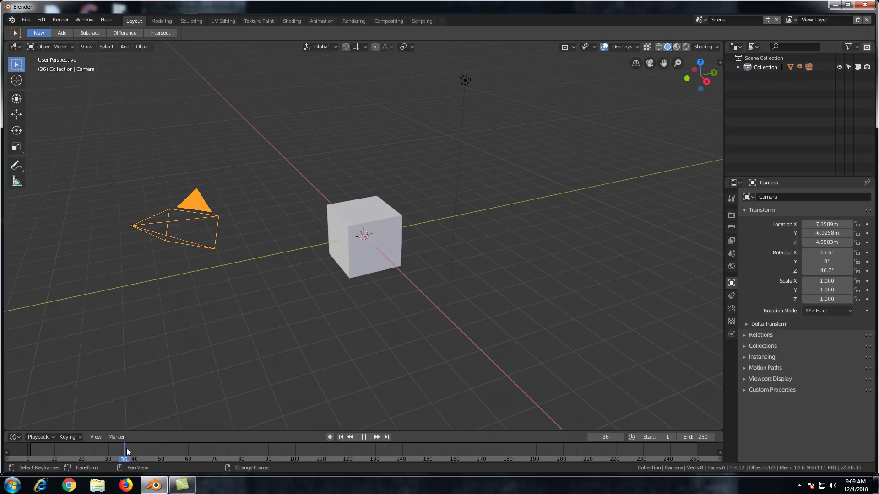
pyautogui.moveTo(222, 447); pyautogui.dragTo(169, 446)
pyautogui.moveTo(142, 450)
pyautogui.mouseDown()
pyautogui.moveTo(304, 450)
pyautogui.moveTo(127, 451)
pyautogui.mouseUp()
pyautogui.moveTo(216, 449); pyautogui.dragTo(175, 445)
pyautogui.moveTo(108, 448); pyautogui.dragTo(196, 449)
pyautogui.moveTo(273, 446); pyautogui.dragTo(354, 446)
pyautogui.moveTo(465, 460); pyautogui.dragTo(46, 445)
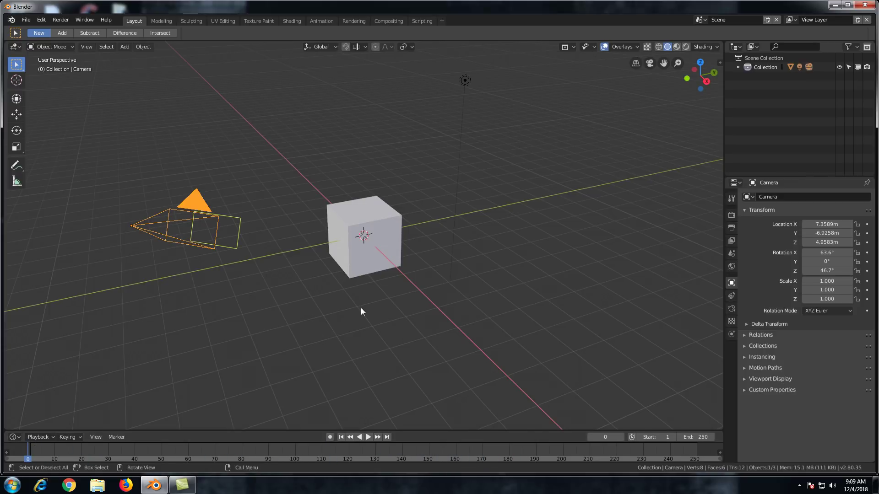
# Play, stop and step the animation, leaving the playhead at frame 2
pyautogui.press('space')
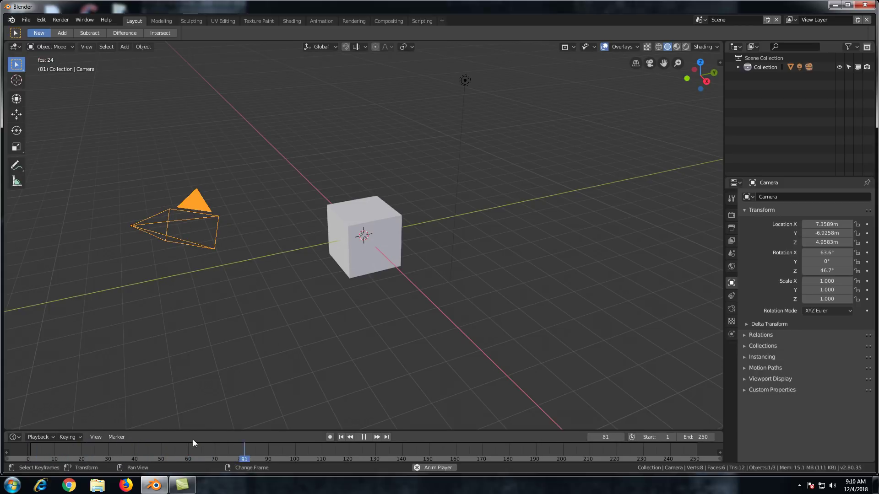
pyautogui.press('space')
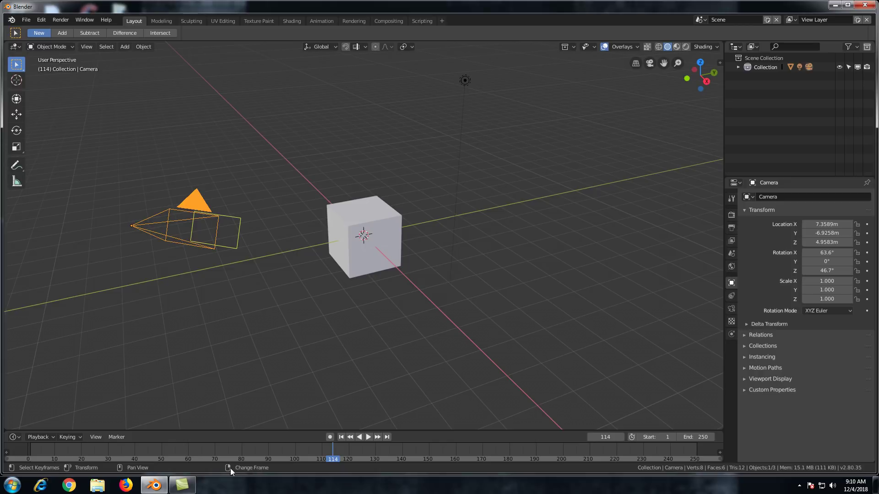
pyautogui.moveTo(235, 445); pyautogui.dragTo(196, 443)
pyautogui.press('space')
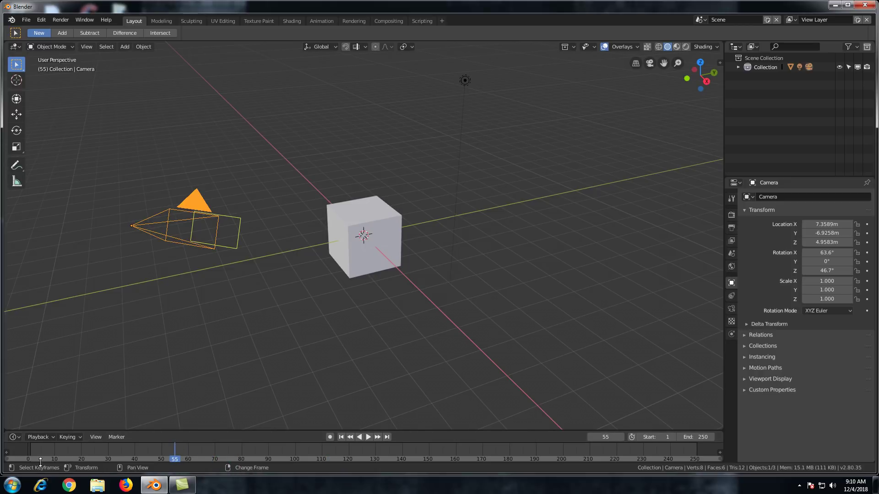
pyautogui.press('Down')
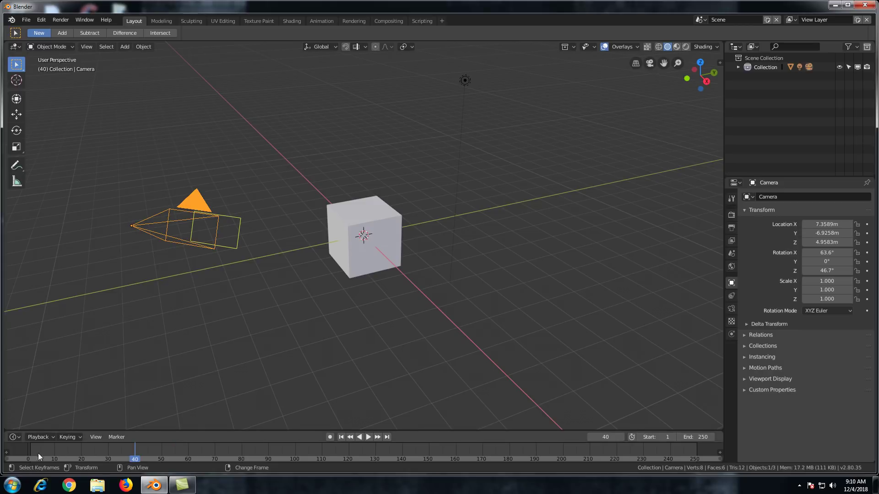
pyautogui.press('space')
pyautogui.click(104, 452)
pyautogui.moveTo(53, 447); pyautogui.dragTo(33, 447)
pyautogui.press('space')
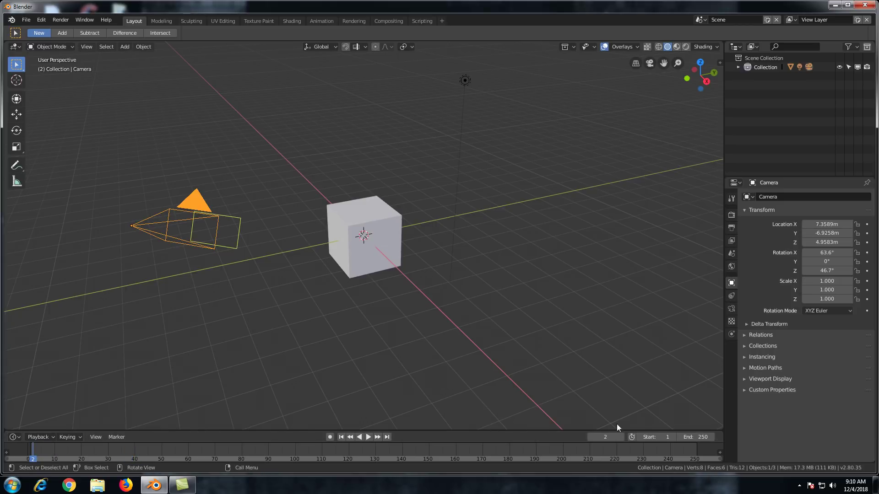
# Show the editor type list for the Properties area
pyautogui.click(735, 183)
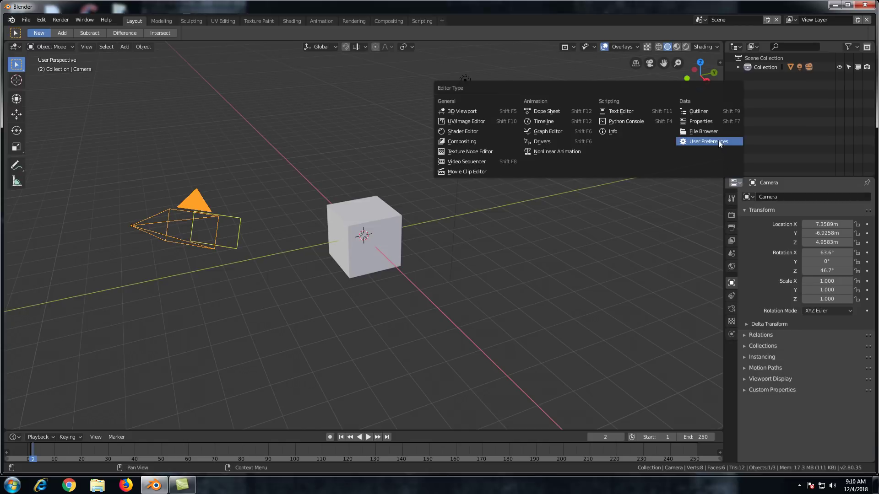
# Keep the area as Properties and browse the Tool, Render, Output and View Layer tabs
pyautogui.click(702, 121)
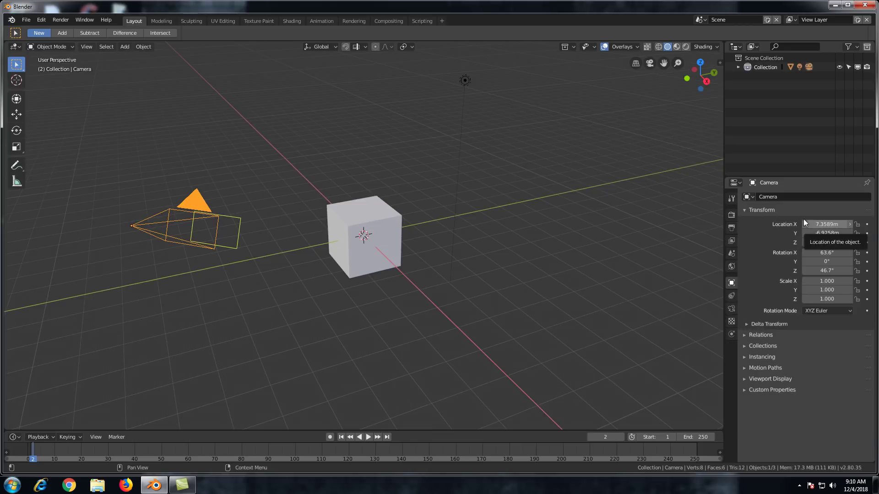
pyautogui.click(732, 197)
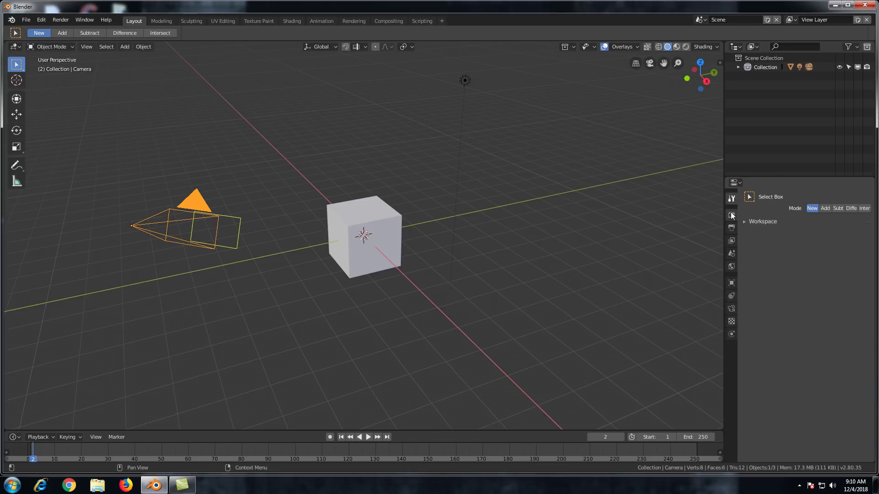
pyautogui.click(732, 214)
pyautogui.click(732, 227)
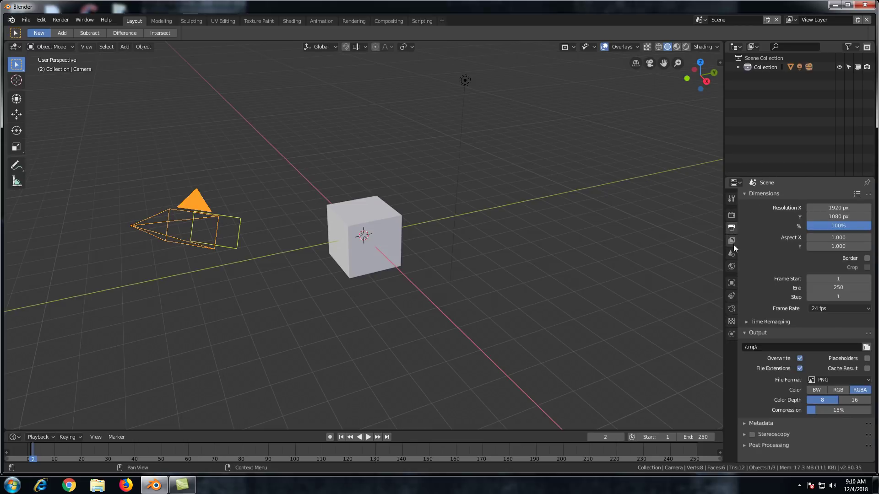
pyautogui.click(733, 244)
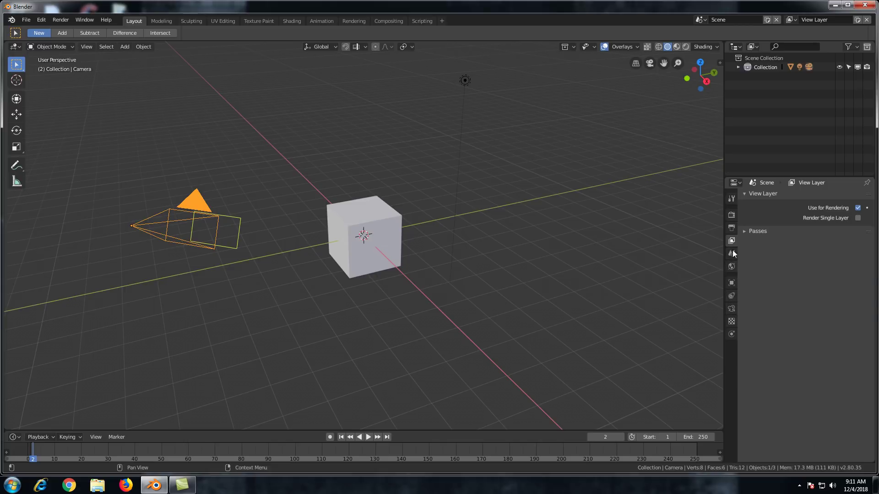
# Select the cube and view its Material, Physics and Tool tabs, ending on Render settings
pyautogui.click(362, 220)
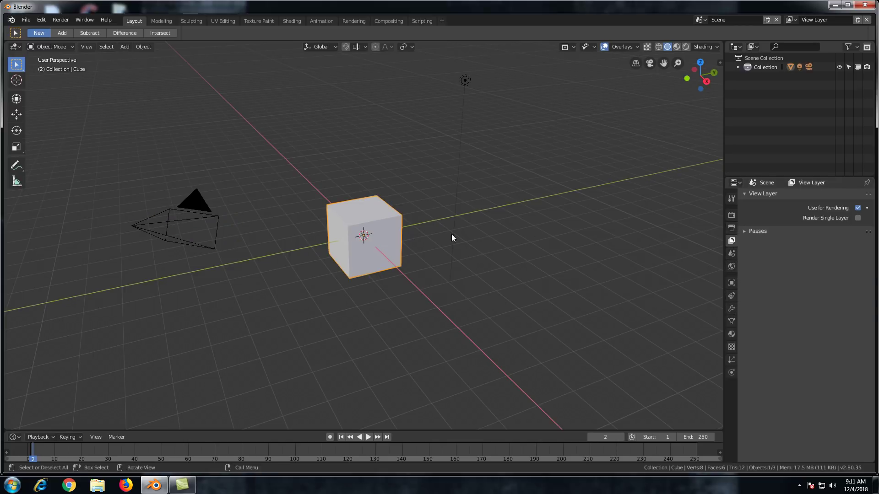
pyautogui.click(731, 334)
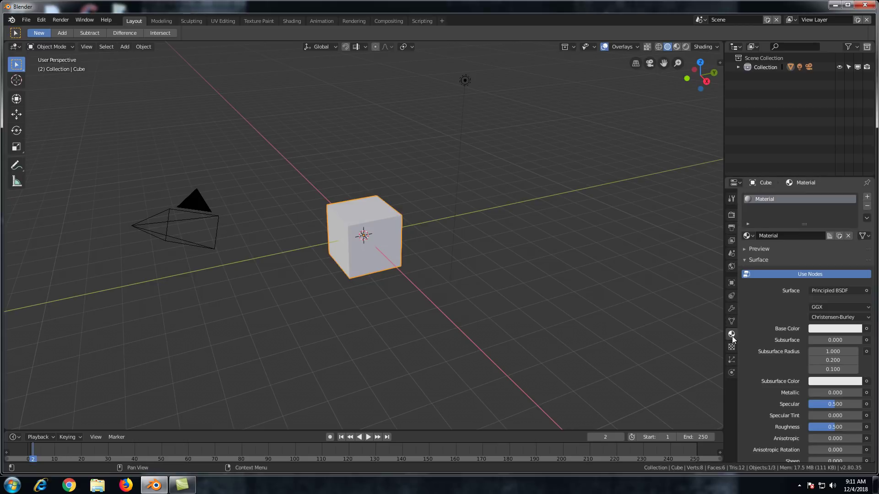
pyautogui.click(733, 214)
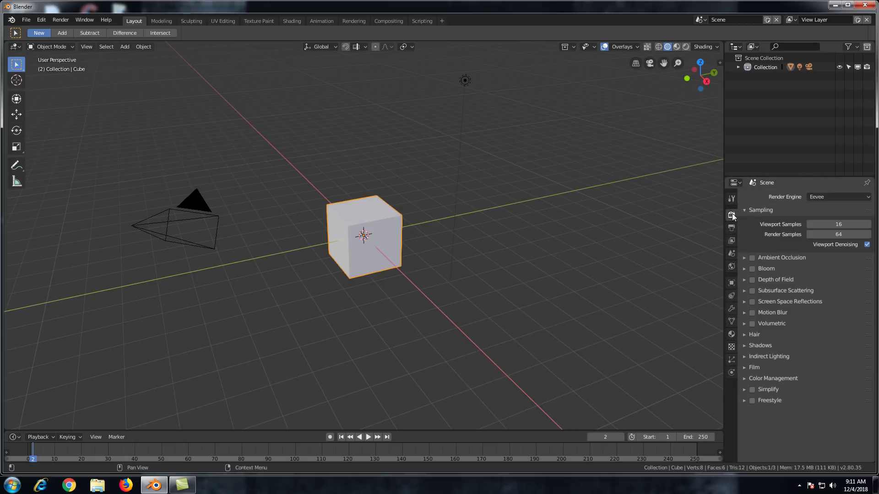
pyautogui.click(732, 372)
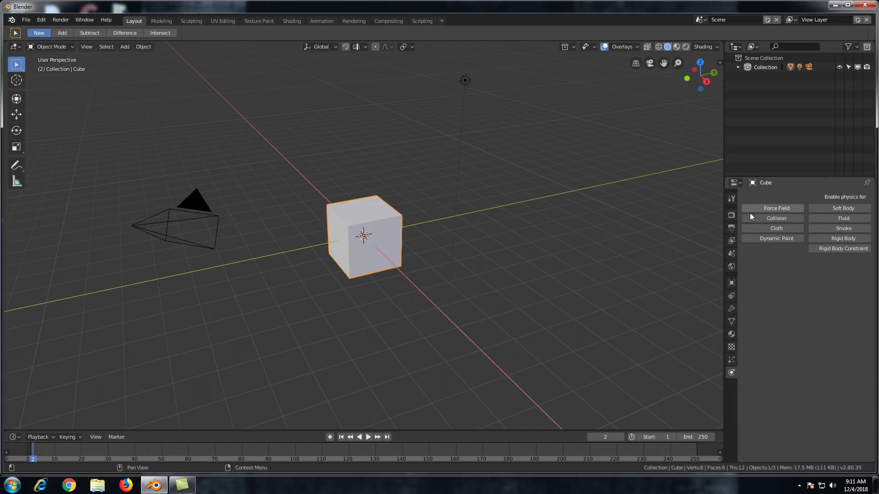
pyautogui.click(730, 202)
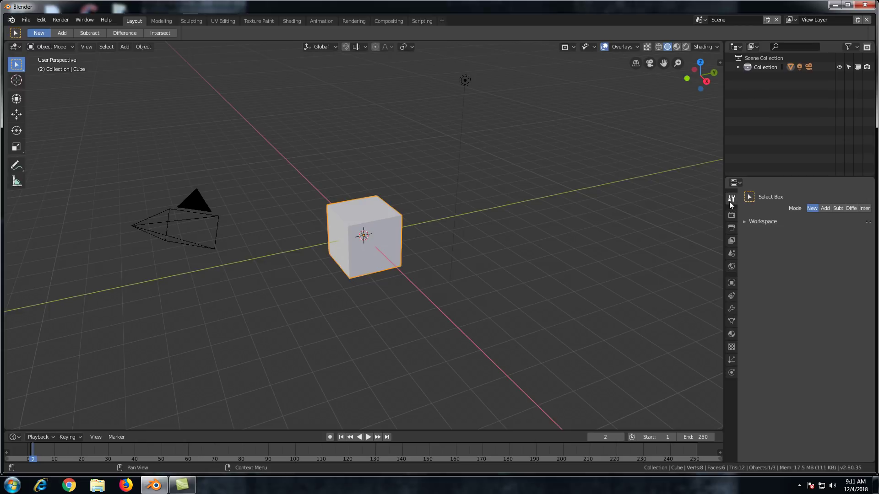
pyautogui.click(731, 215)
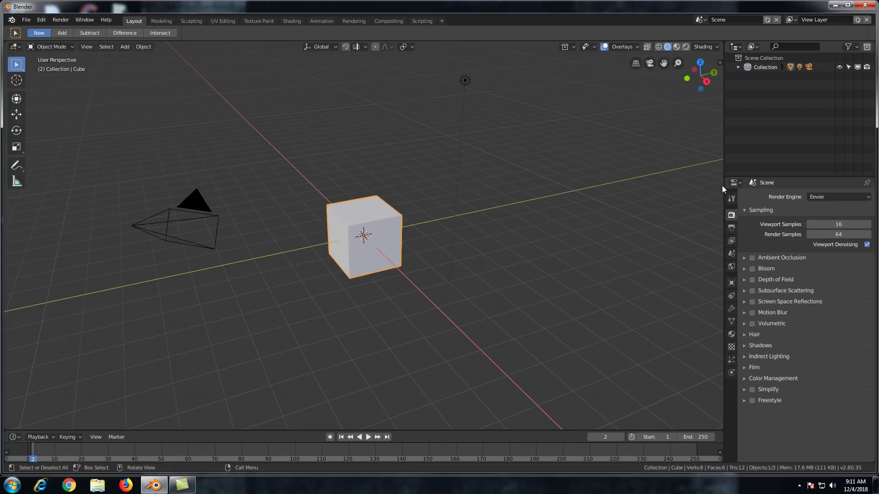
# Keep the area as the Outliner and expand Collection to list its objects
pyautogui.click(736, 47)
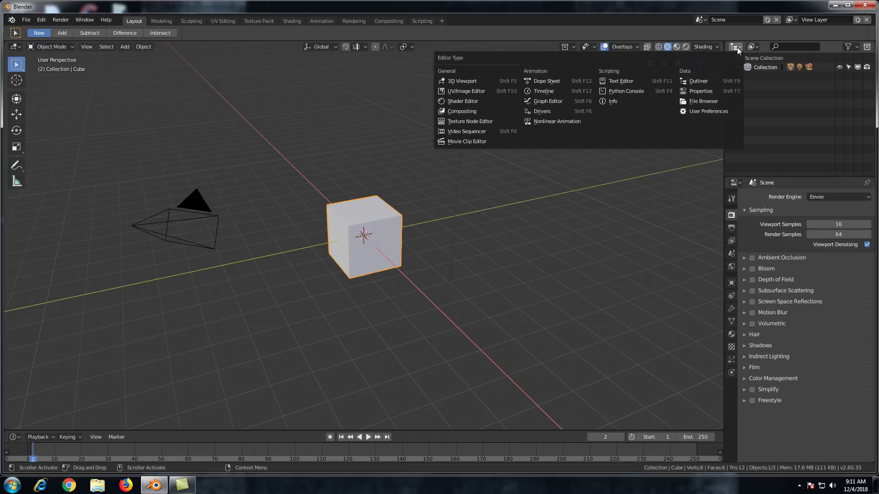
pyautogui.click(717, 80)
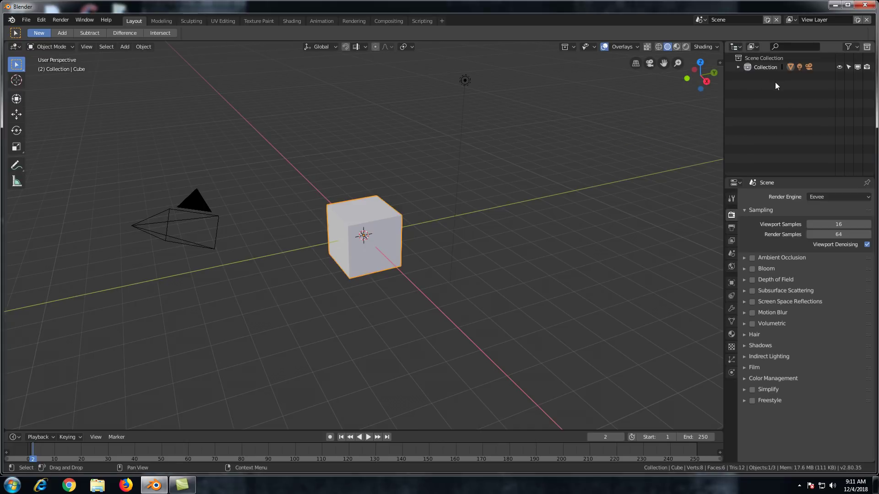
pyautogui.click(737, 67)
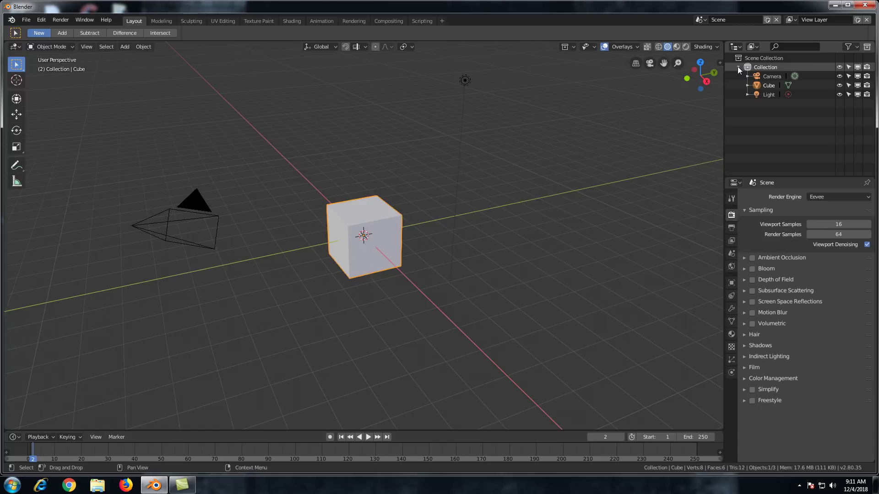
# Select Camera, Cube and Light rows in turn, finishing on the Light
pyautogui.click(775, 76)
pyautogui.click(771, 86)
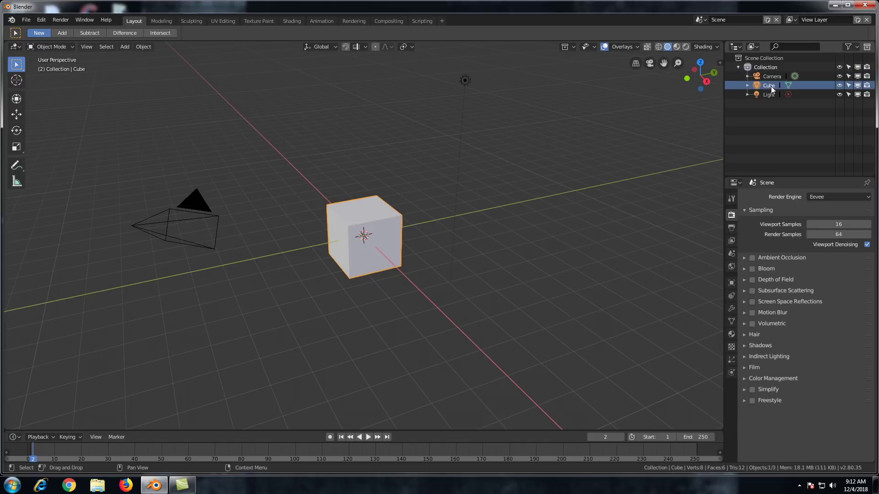
pyautogui.click(769, 94)
pyautogui.click(771, 86)
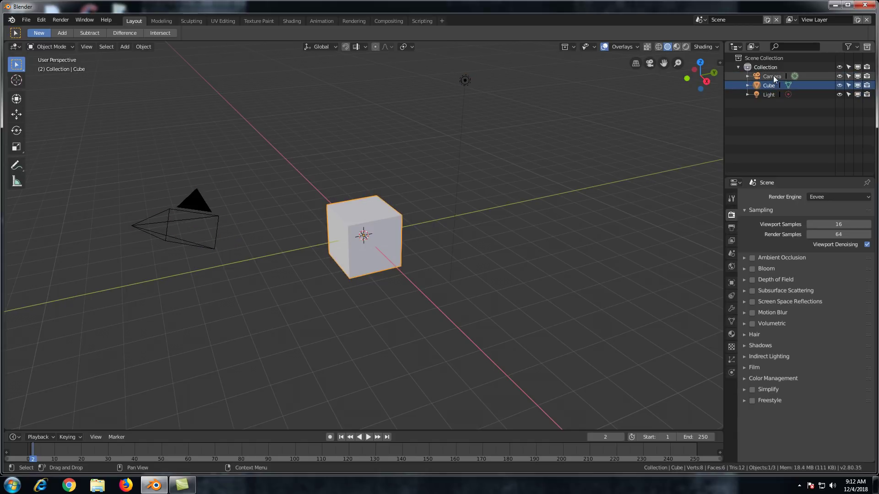
pyautogui.click(772, 77)
pyautogui.click(769, 87)
pyautogui.click(769, 94)
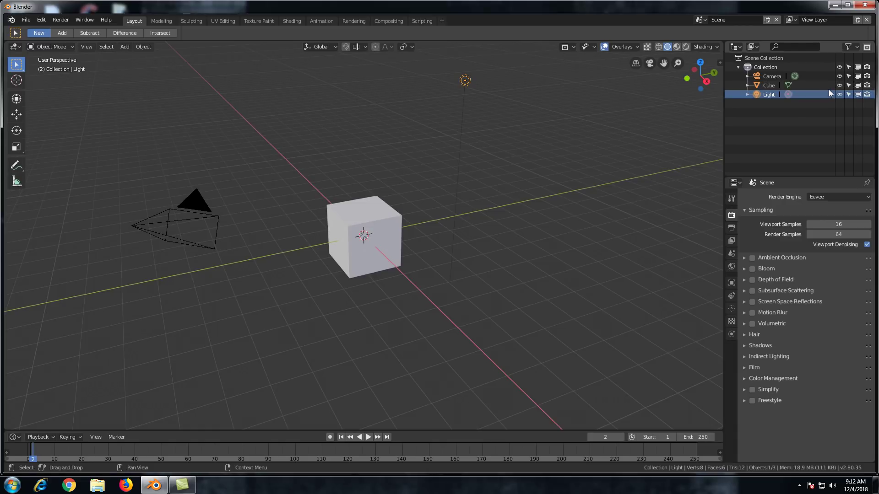
# Hide the Camera and Cube in the viewport, then show them again
pyautogui.click(839, 76)
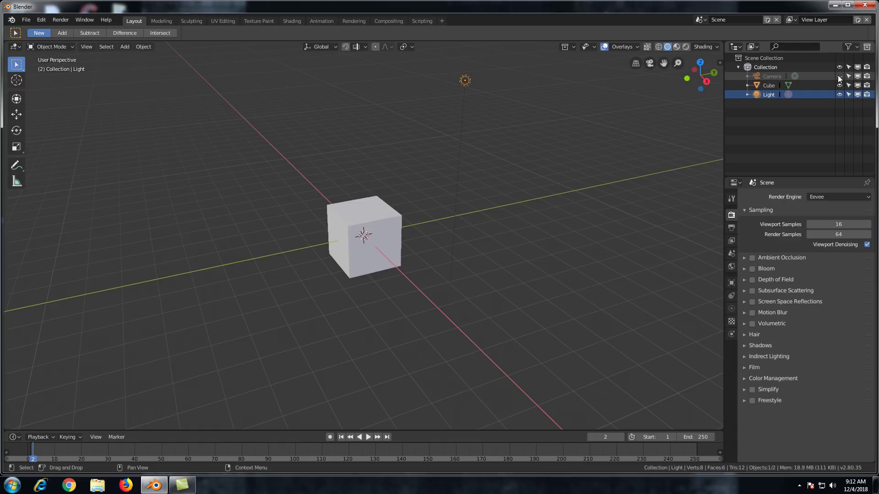
pyautogui.click(839, 86)
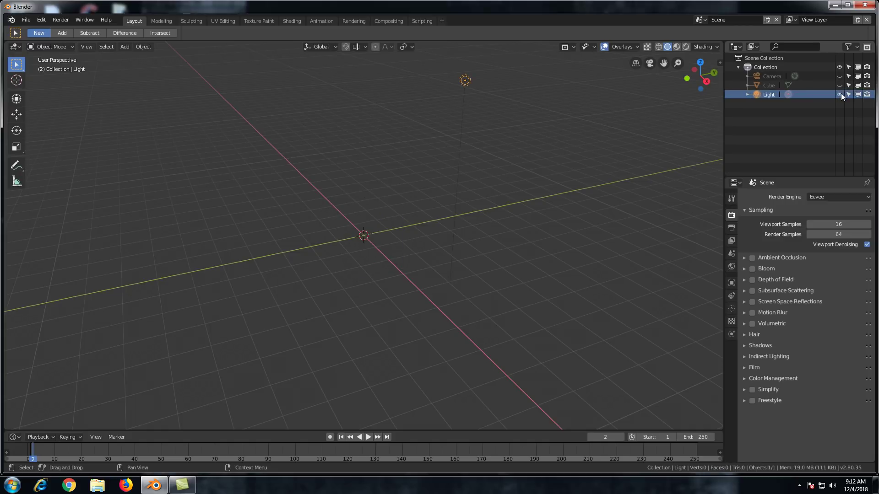
pyautogui.click(840, 87)
pyautogui.click(839, 76)
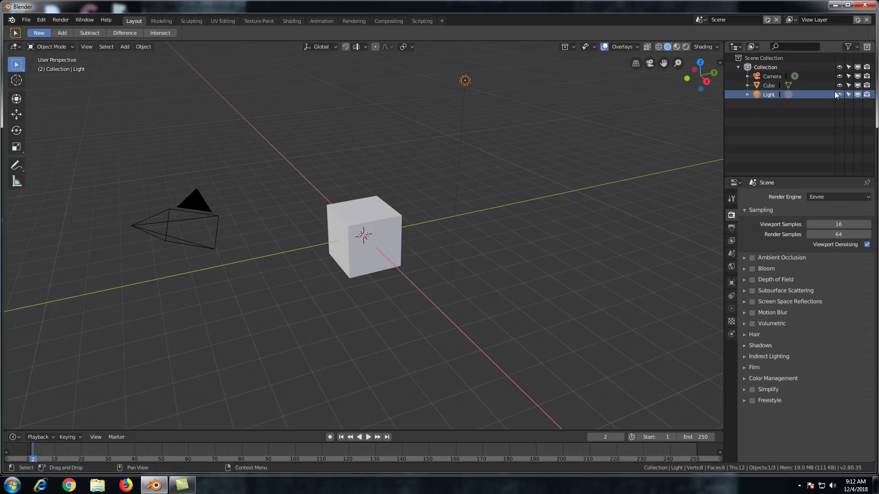
# Filter the Outliner by 'cube', select the Cube, then clear the filter
pyautogui.click(791, 47)
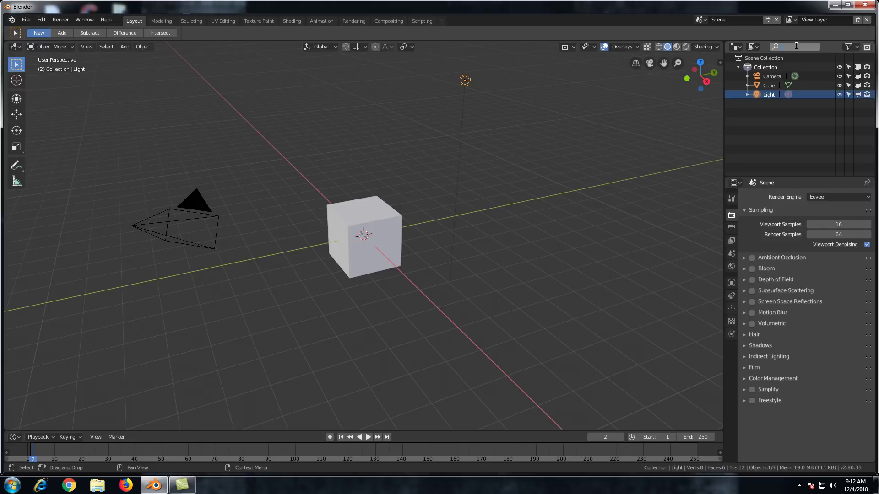
pyautogui.write('cube')
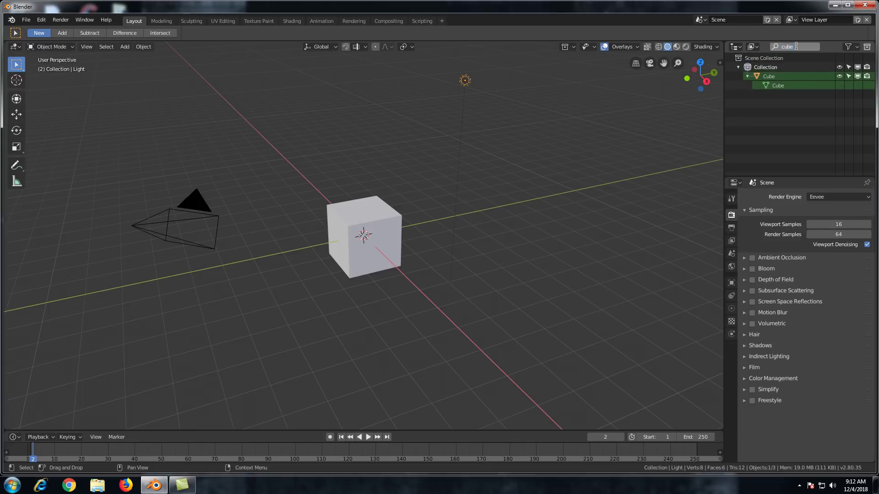
pyautogui.click(779, 77)
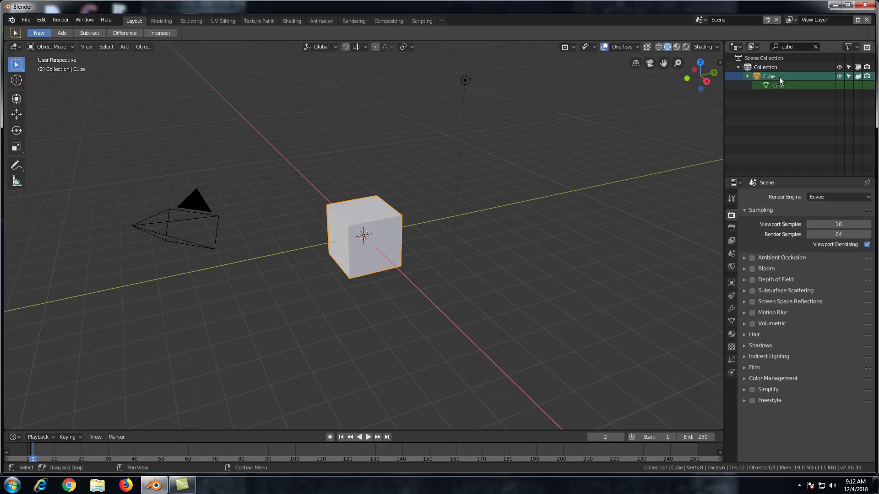
pyautogui.click(815, 47)
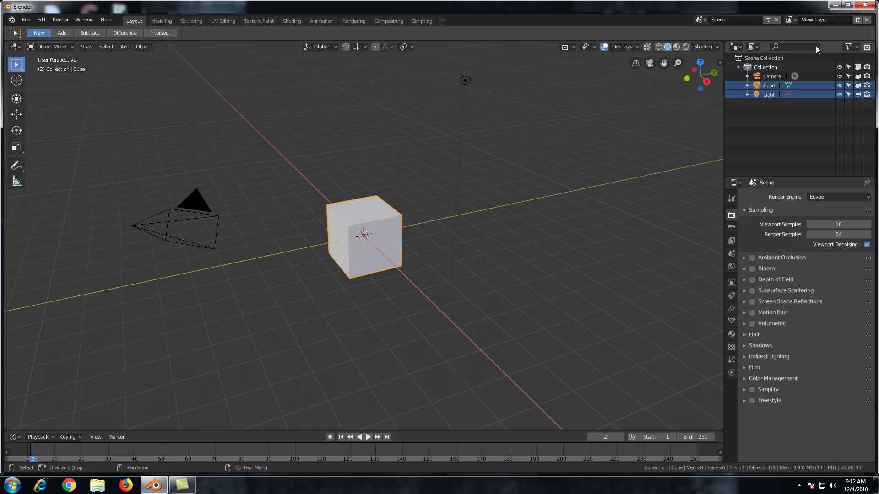
pyautogui.click(26, 20)
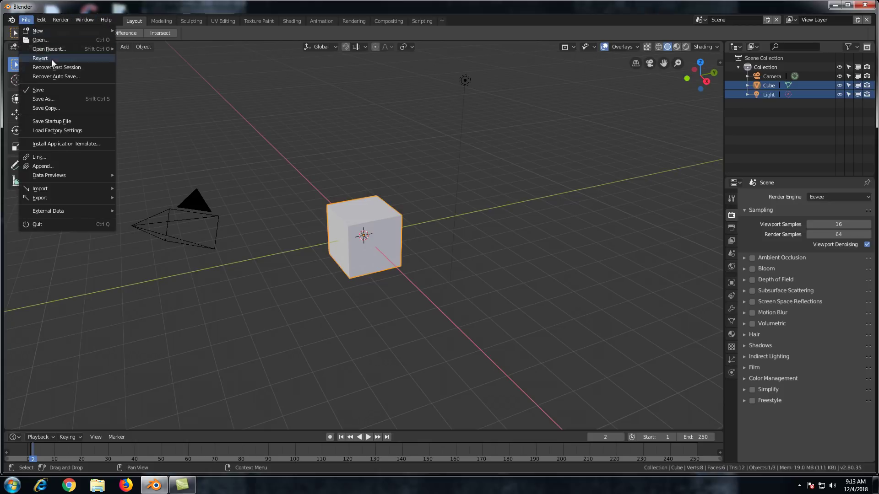
pyautogui.moveTo(42, 20)
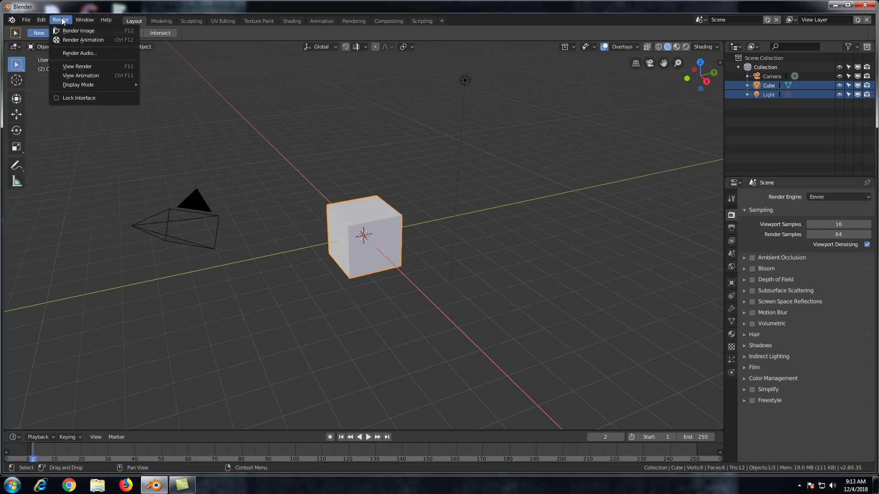
pyautogui.moveTo(114, 20)
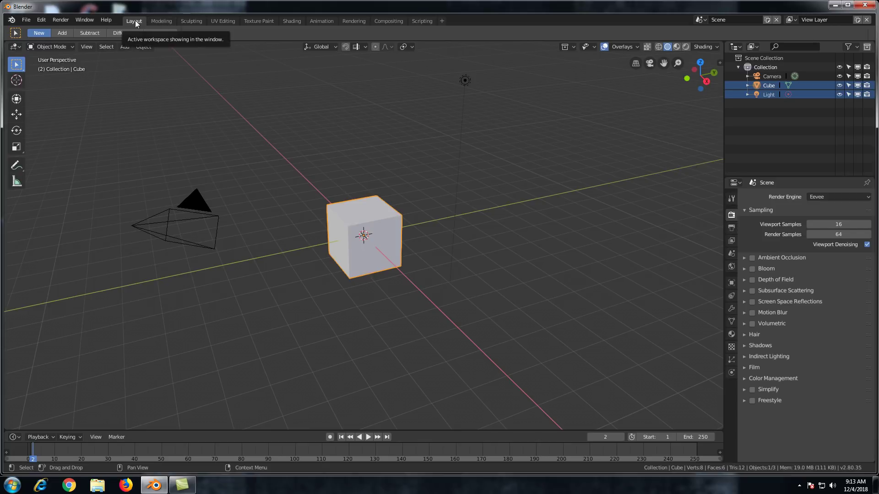
# Cycle through the Modeling, Sculpting and UV Editing workspaces, ending on Animation
pyautogui.click(161, 20)
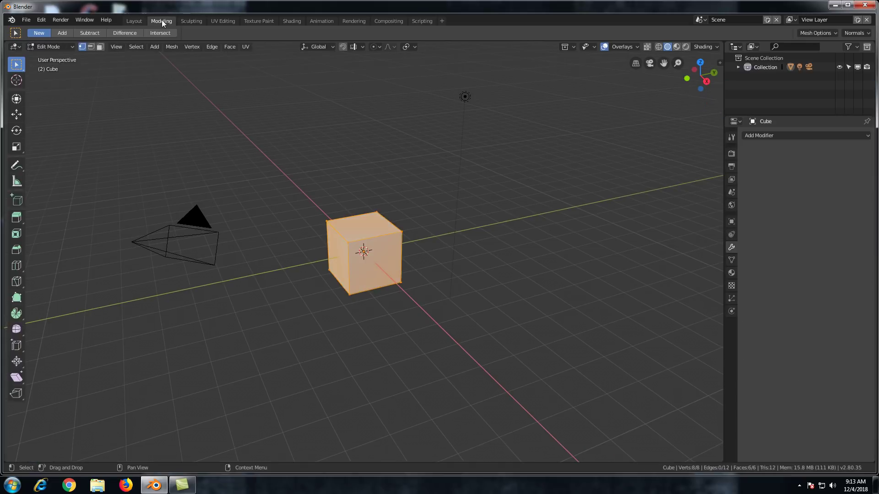
pyautogui.click(196, 21)
pyautogui.click(222, 21)
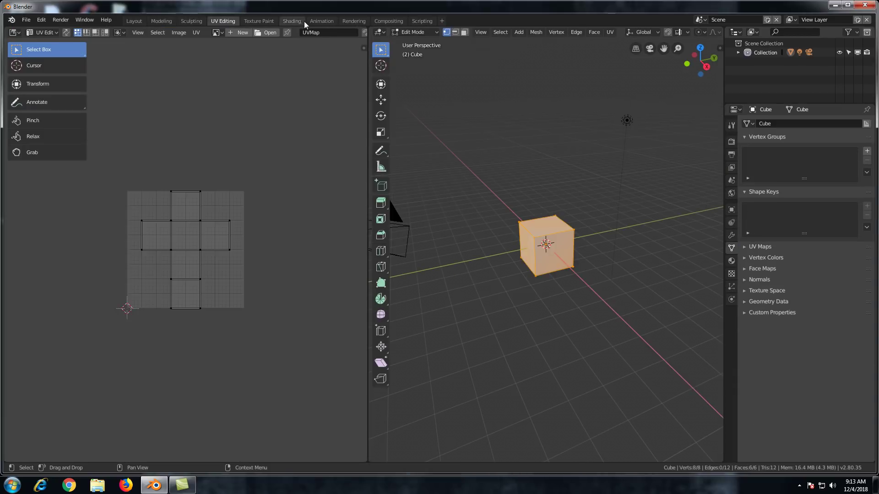
pyautogui.click(318, 21)
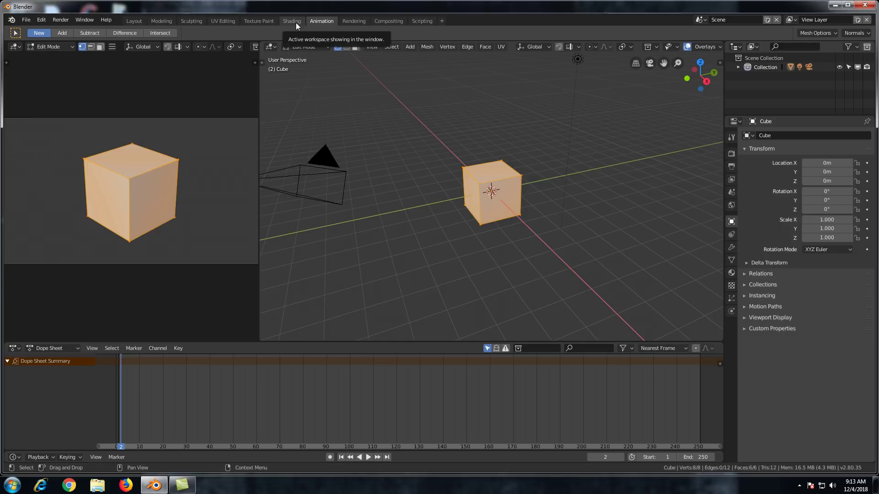
pyautogui.click(141, 21)
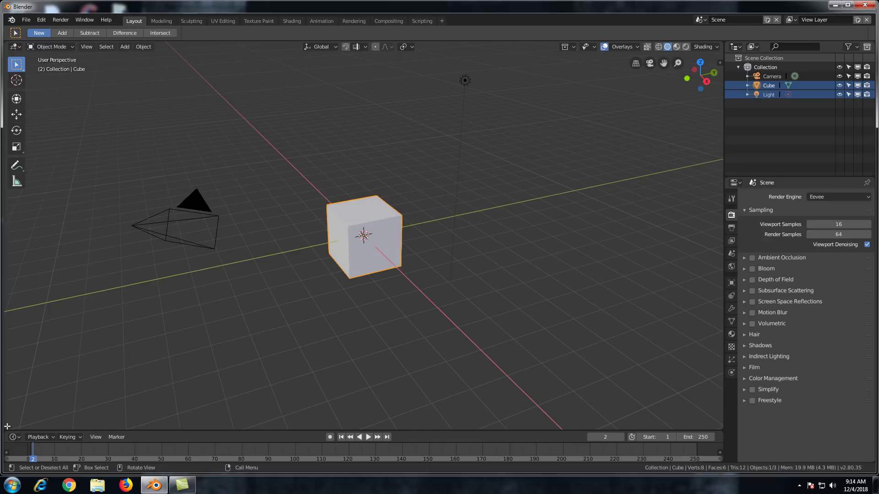
# Split the 3D viewport into left and right halves and make the left half a Timeline editor
pyautogui.moveTo(7, 426); pyautogui.dragTo(338, 399)
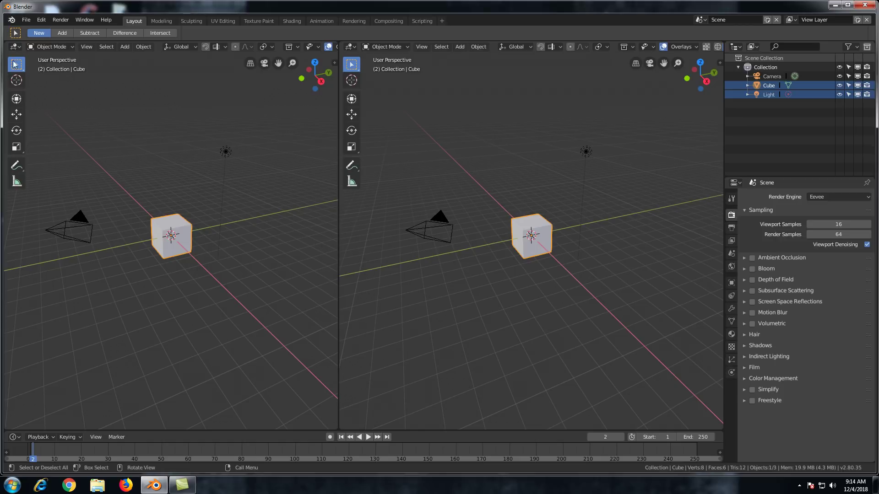
pyautogui.click(16, 46)
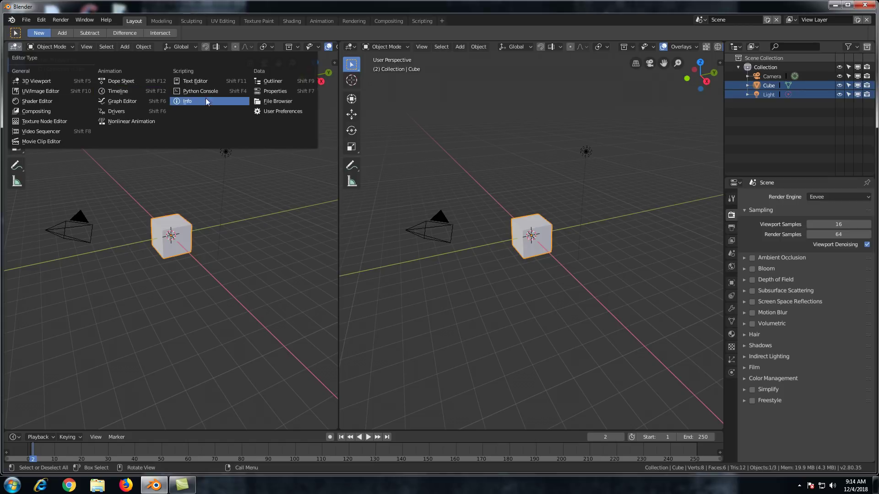
pyautogui.click(118, 91)
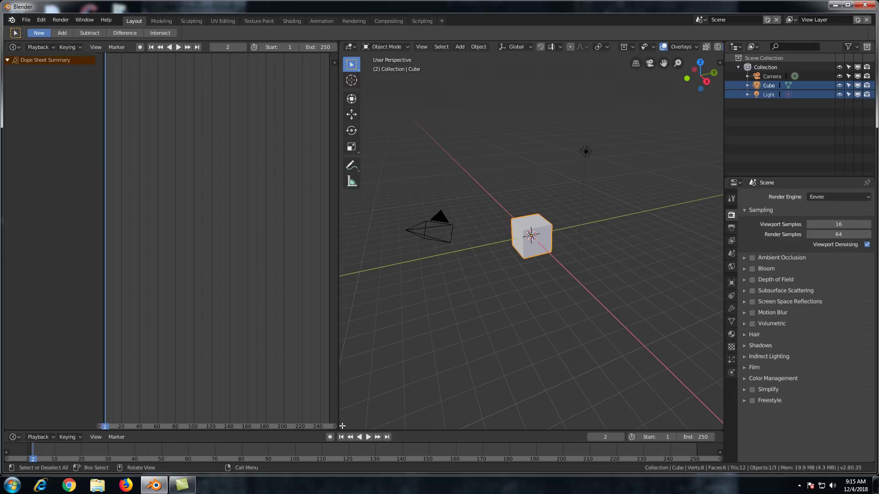
# Split the right viewport side-by-side, then split it top and bottom, and put the cube into Edit Mode
pyautogui.moveTo(342, 426); pyautogui.dragTo(503, 415)
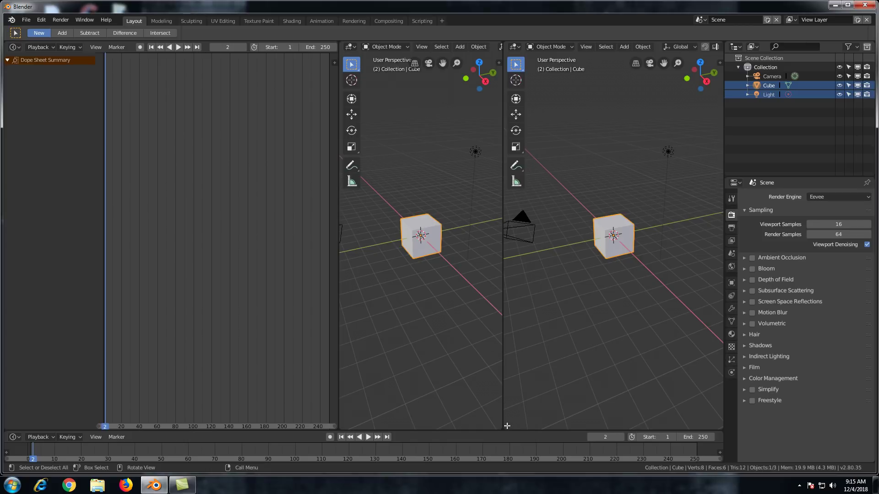
pyautogui.moveTo(507, 426); pyautogui.dragTo(448, 363)
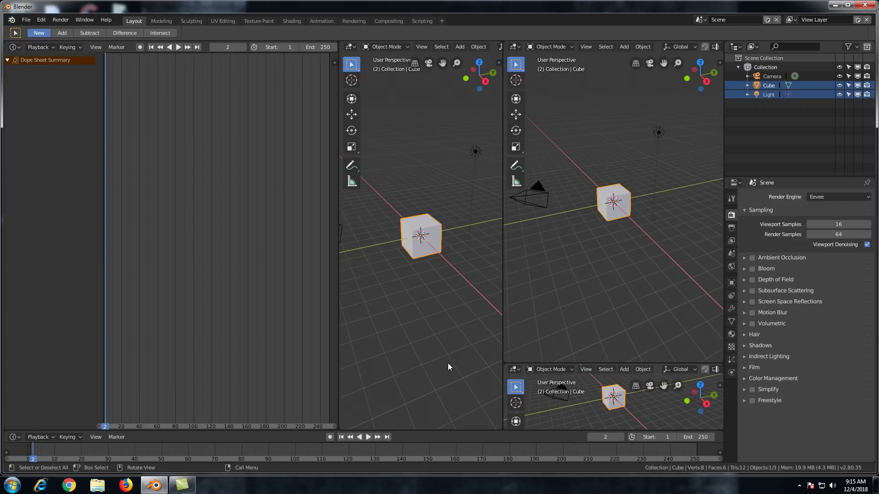
pyautogui.press('Tab')
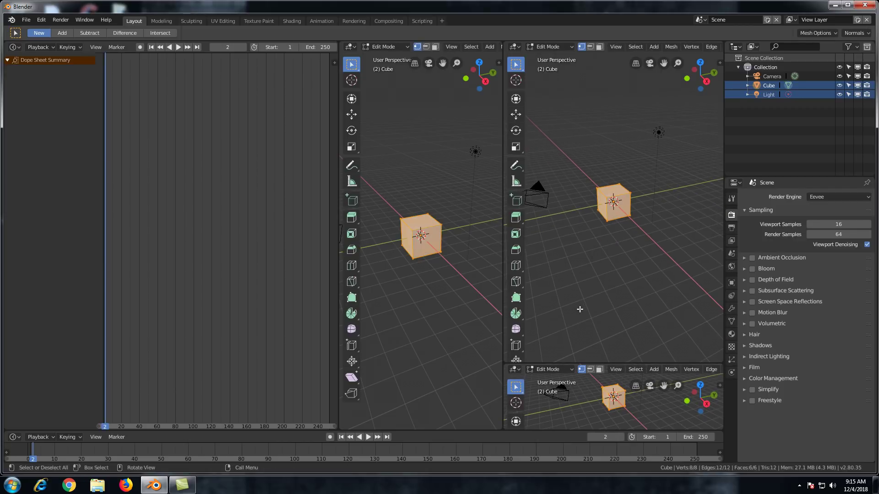
# Hide the toolbar and join the extra splits back into one viewport beside the timeline
pyautogui.moveTo(505, 362); pyautogui.dragTo(509, 385)
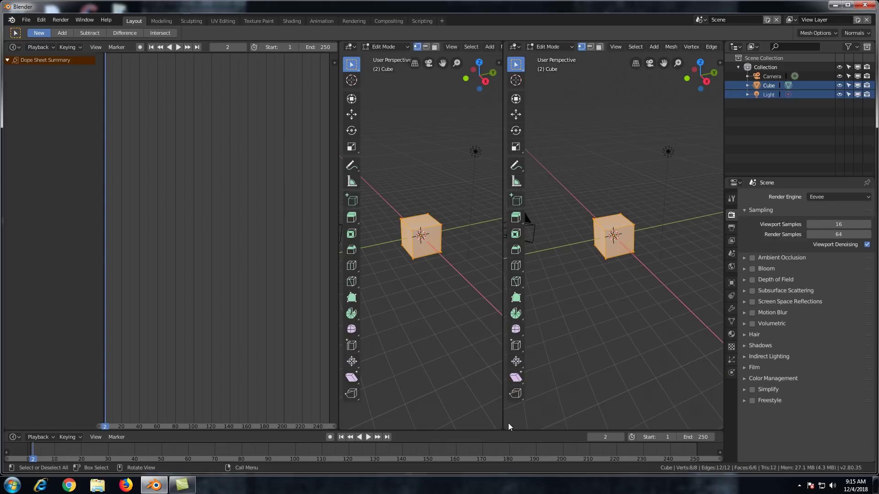
pyautogui.press('t')
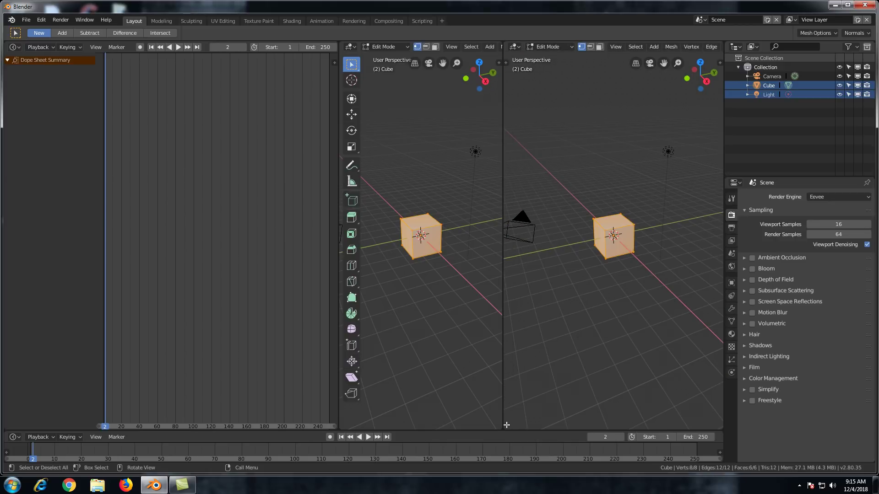
pyautogui.moveTo(507, 425); pyautogui.dragTo(474, 420)
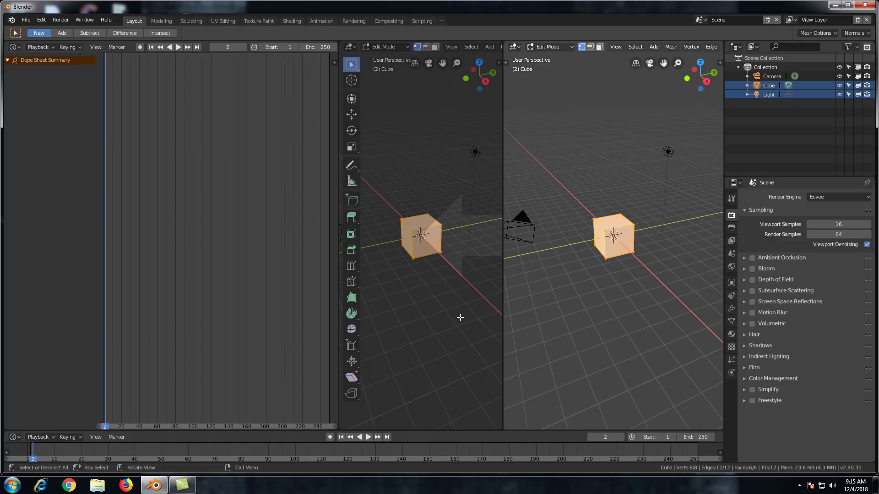
pyautogui.moveTo(460, 317); pyautogui.dragTo(460, 317)
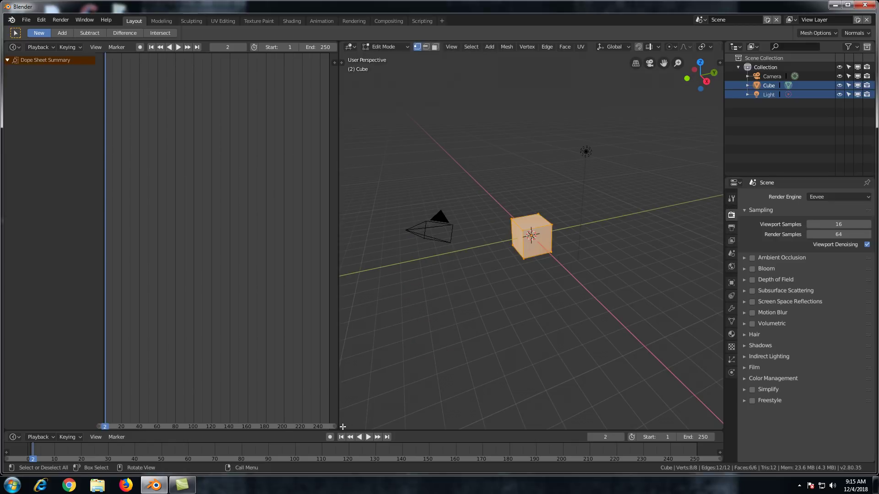
# Join the dope sheet, outliner, timeline and properties areas into the 3D viewport one by one
pyautogui.moveTo(343, 427); pyautogui.dragTo(199, 332)
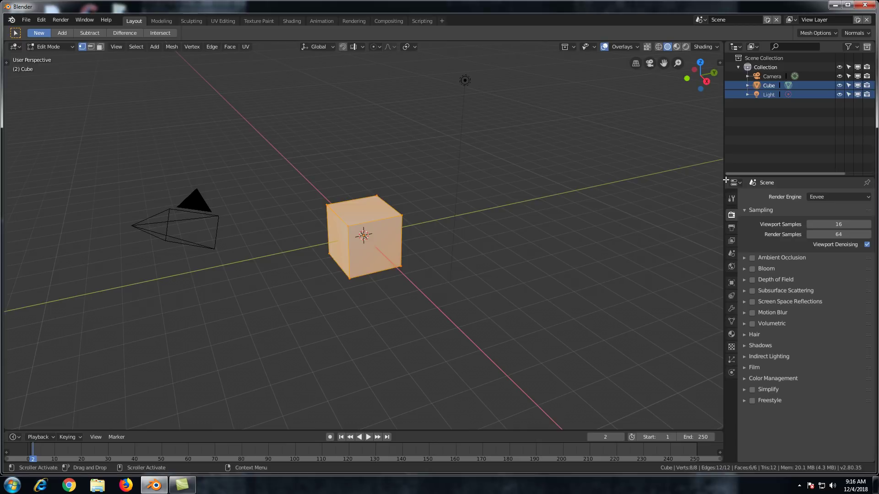
pyautogui.moveTo(725, 180); pyautogui.dragTo(729, 138)
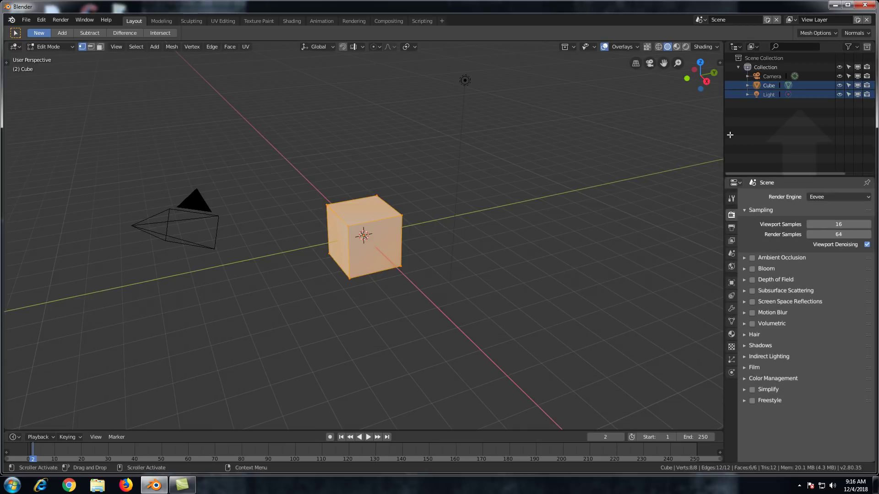
pyautogui.moveTo(729, 135); pyautogui.dragTo(730, 136)
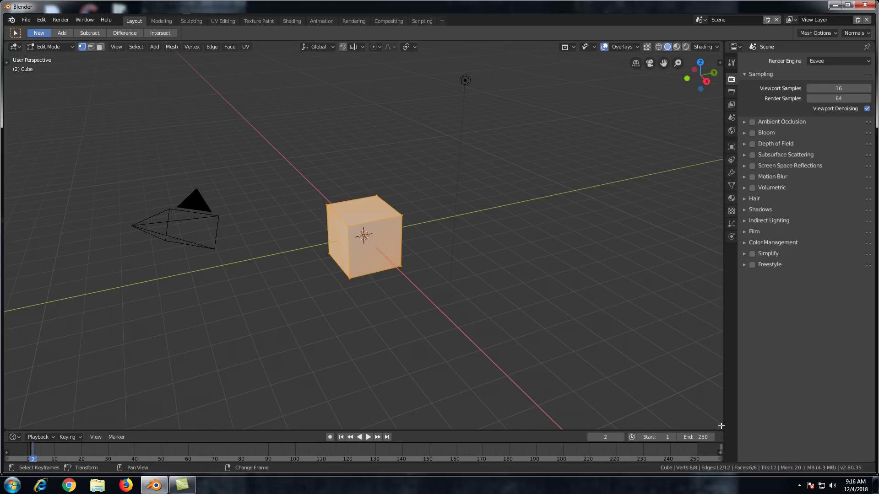
pyautogui.moveTo(721, 425); pyautogui.dragTo(716, 443)
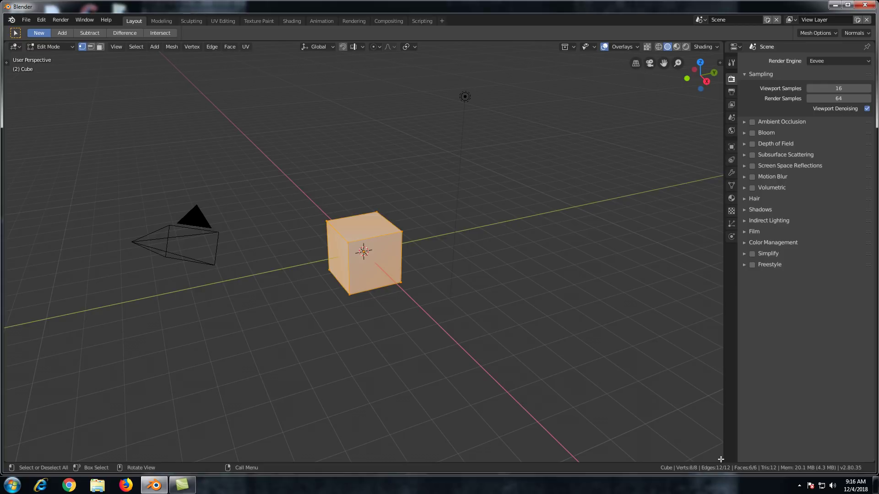
pyautogui.moveTo(721, 459); pyautogui.dragTo(709, 292)
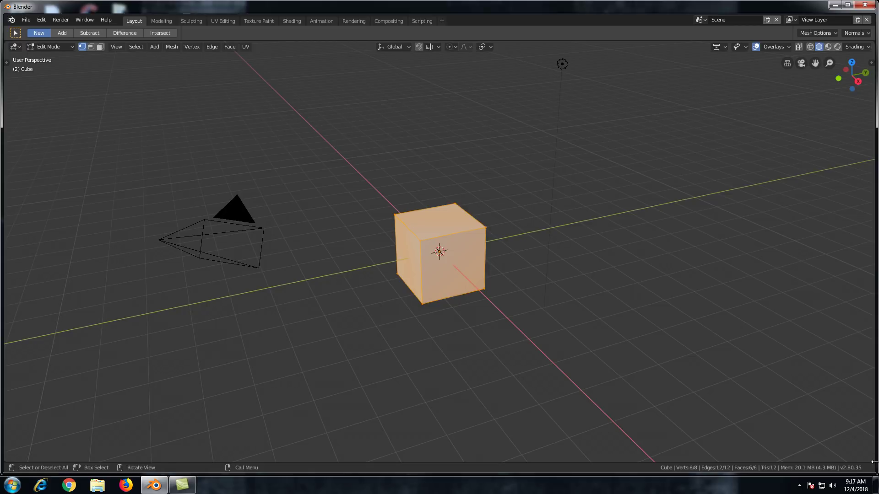
# Split a narrow right-hand area off the viewport and make it a Properties editor
pyautogui.moveTo(873, 460); pyautogui.dragTo(691, 453)
pyautogui.click(703, 46)
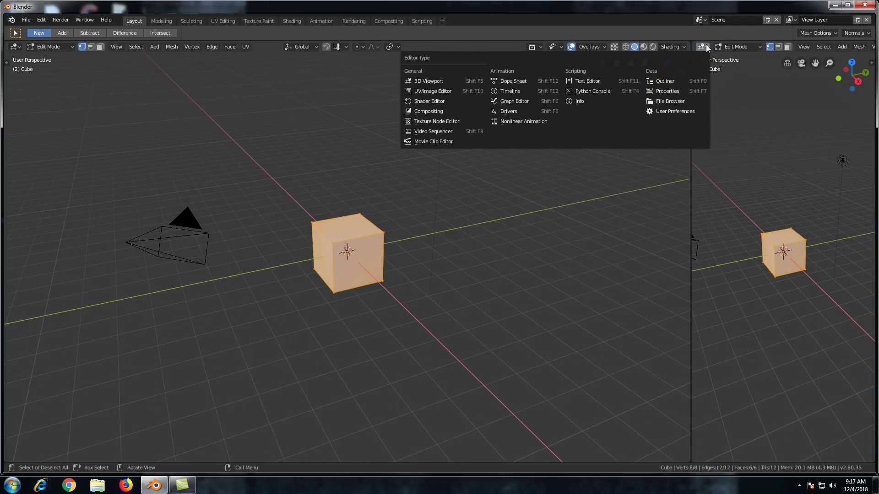
pyautogui.click(675, 91)
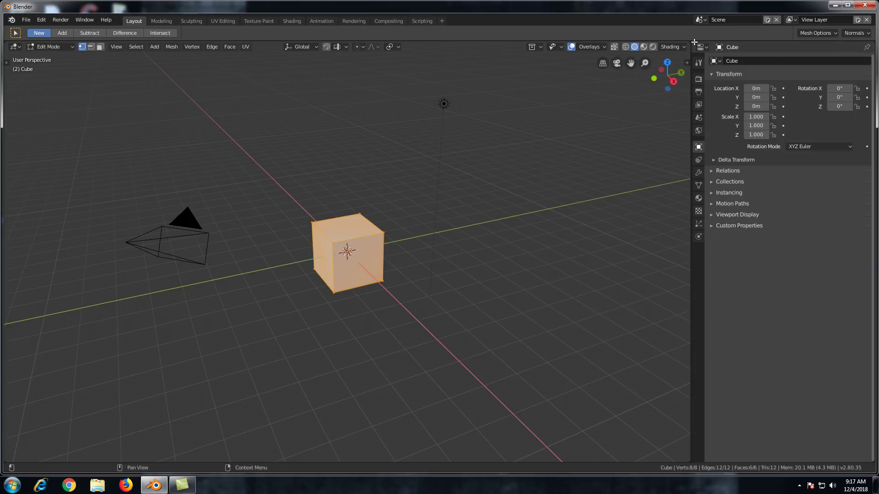
# Split the properties column into stacked halves and make the upper one an Outliner
pyautogui.moveTo(694, 42); pyautogui.dragTo(712, 238)
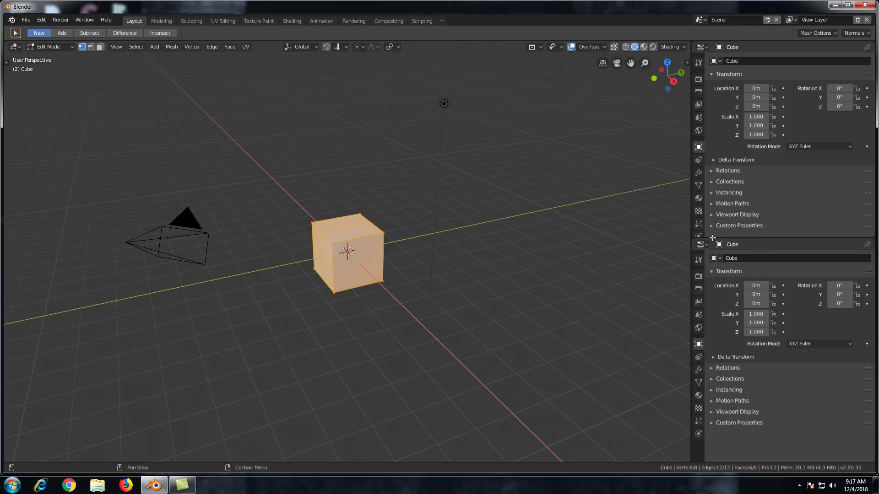
pyautogui.click(701, 47)
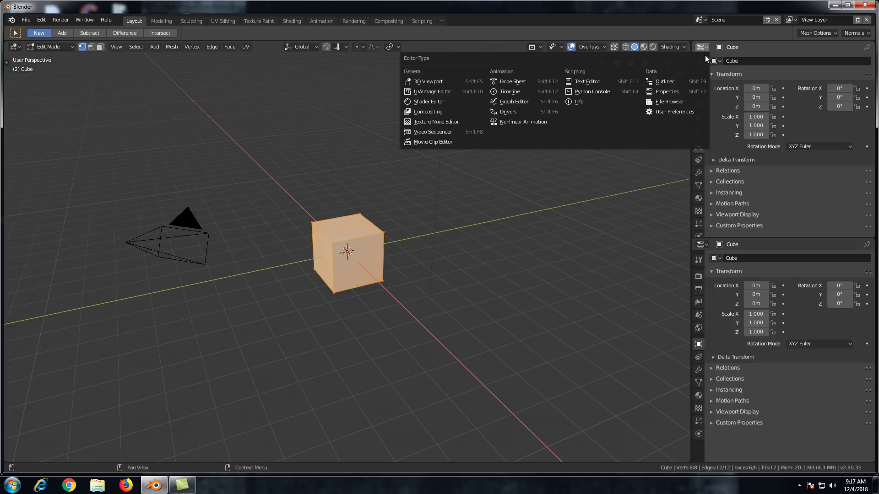
pyautogui.click(680, 82)
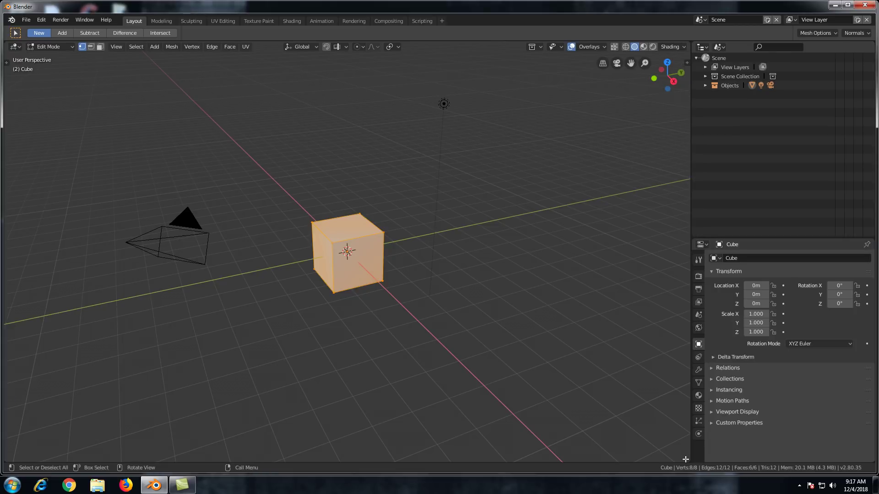
# Split a strip off the viewport's bottom and make it a Timeline
pyautogui.moveTo(685, 459); pyautogui.dragTo(685, 430)
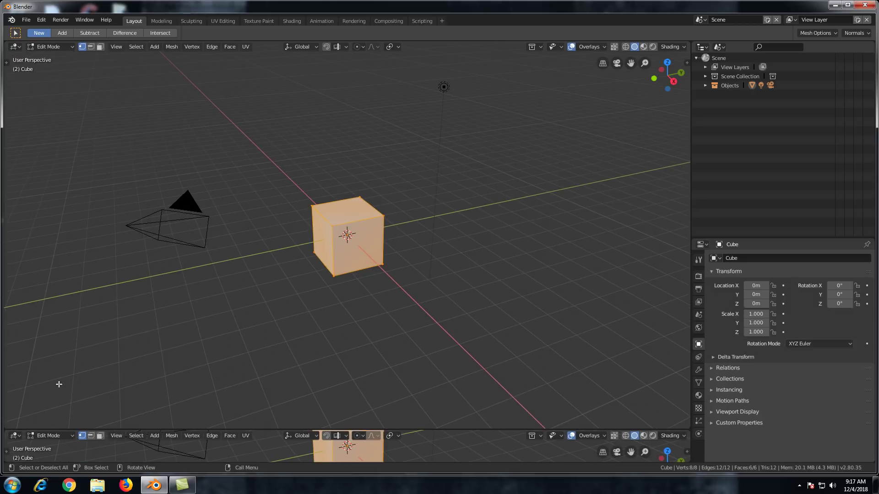
pyautogui.click(16, 436)
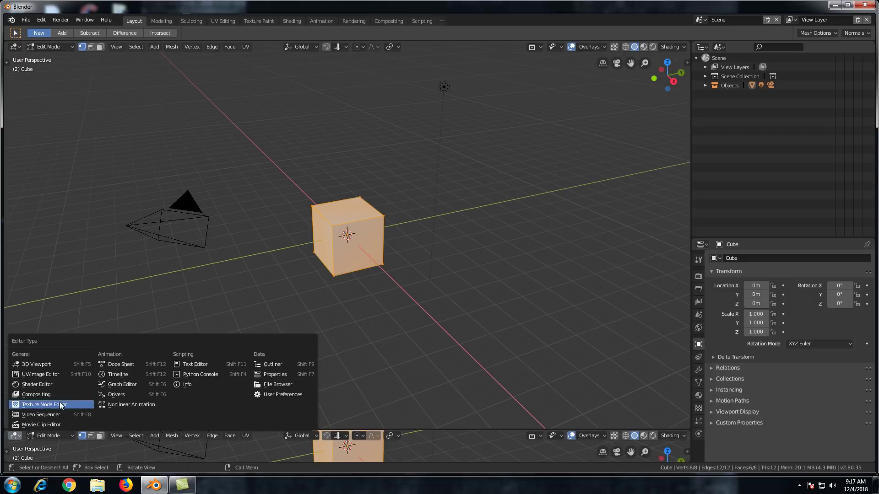
pyautogui.click(109, 374)
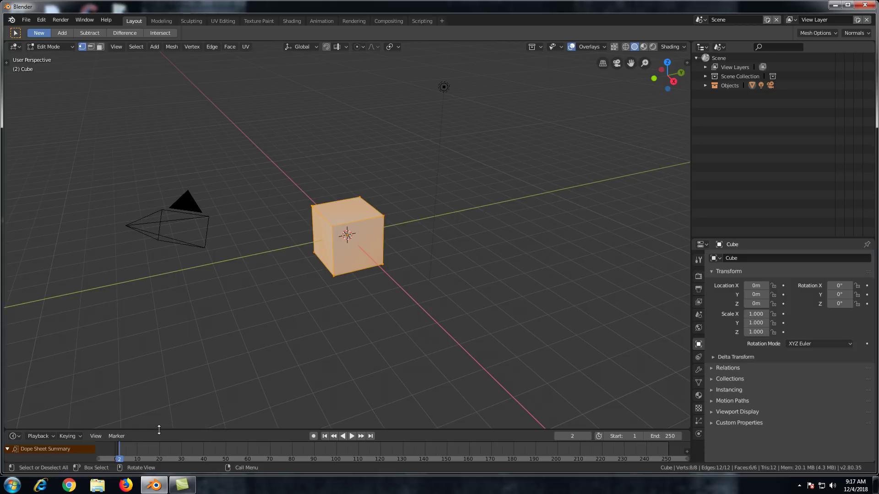
# Raise the border between the 3D viewport and the Timeline to enlarge the timeline slightly
pyautogui.moveTo(159, 430); pyautogui.dragTo(189, 417)
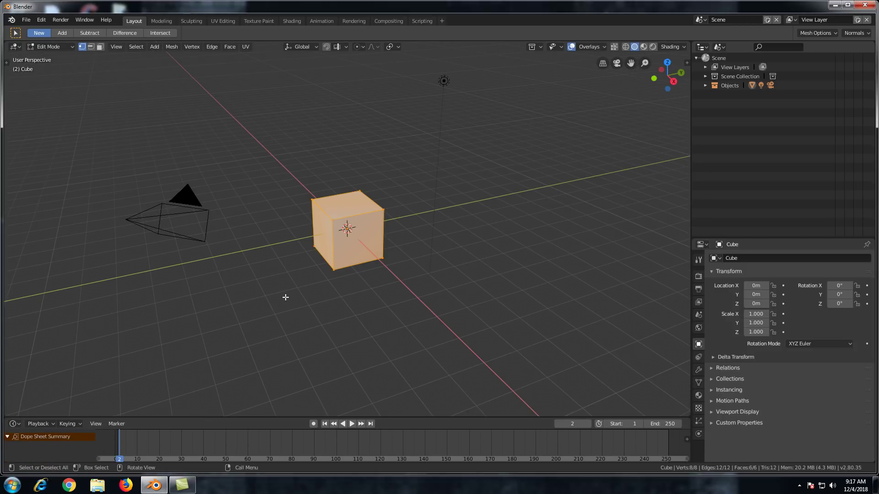